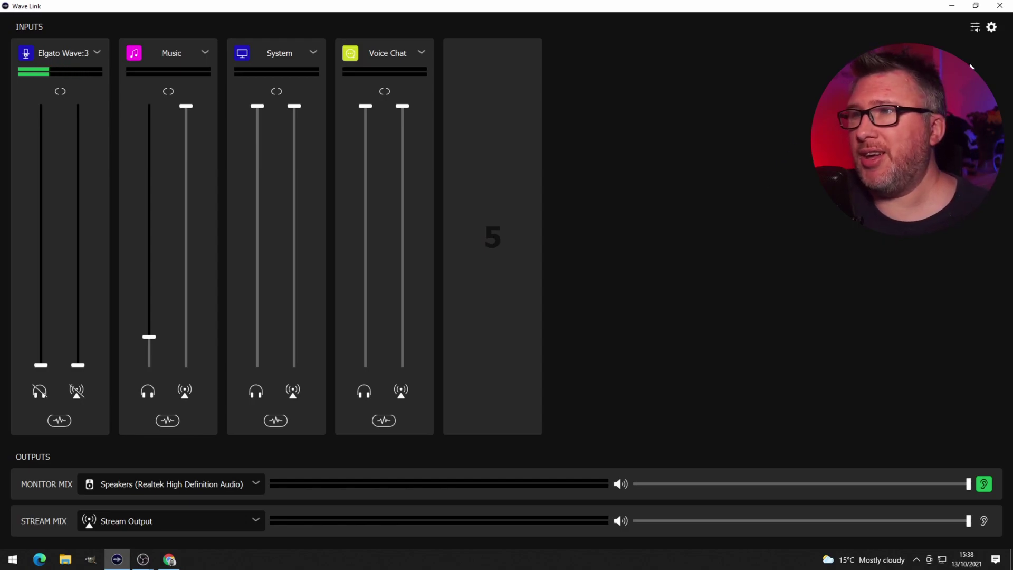
Step: Close Preferences and toggle the Elgato Wave:3 settings panel until the channel faders show
{"action": "left_click", "coordinate": [991, 27]}
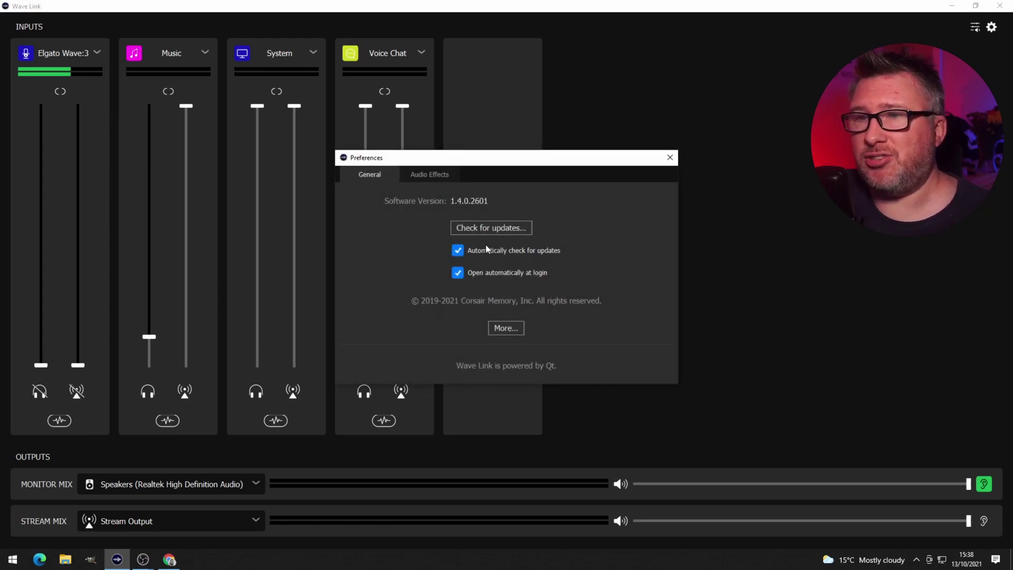
{"action": "left_click", "coordinate": [669, 157]}
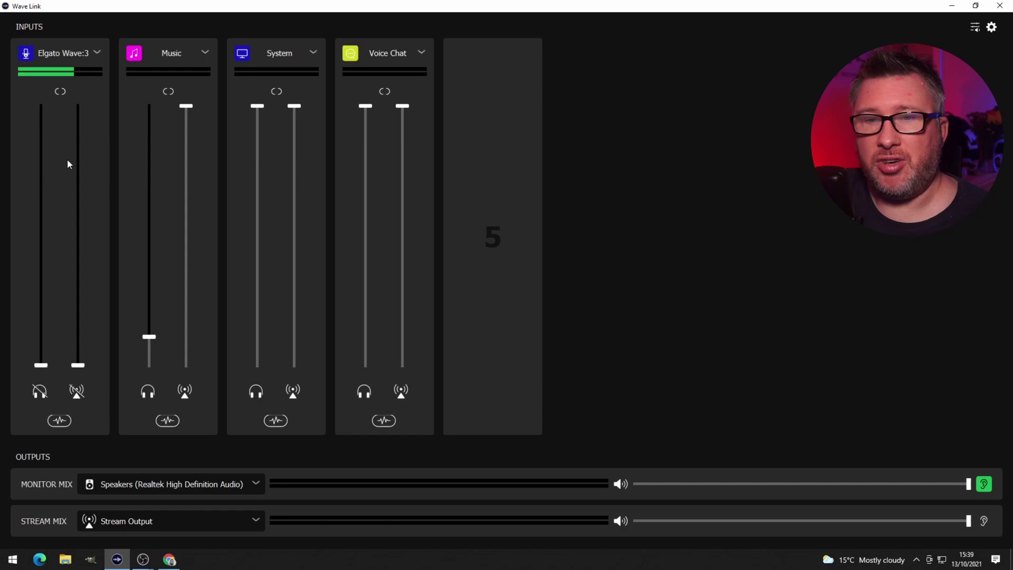
{"action": "left_click", "coordinate": [95, 51]}
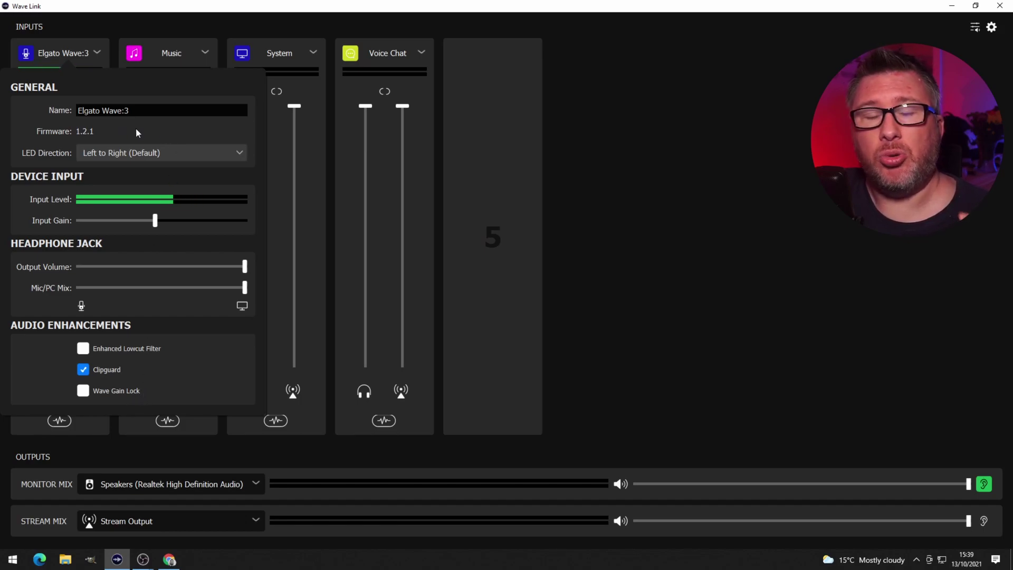
{"action": "left_click", "coordinate": [99, 55]}
{"action": "left_click", "coordinate": [99, 55]}
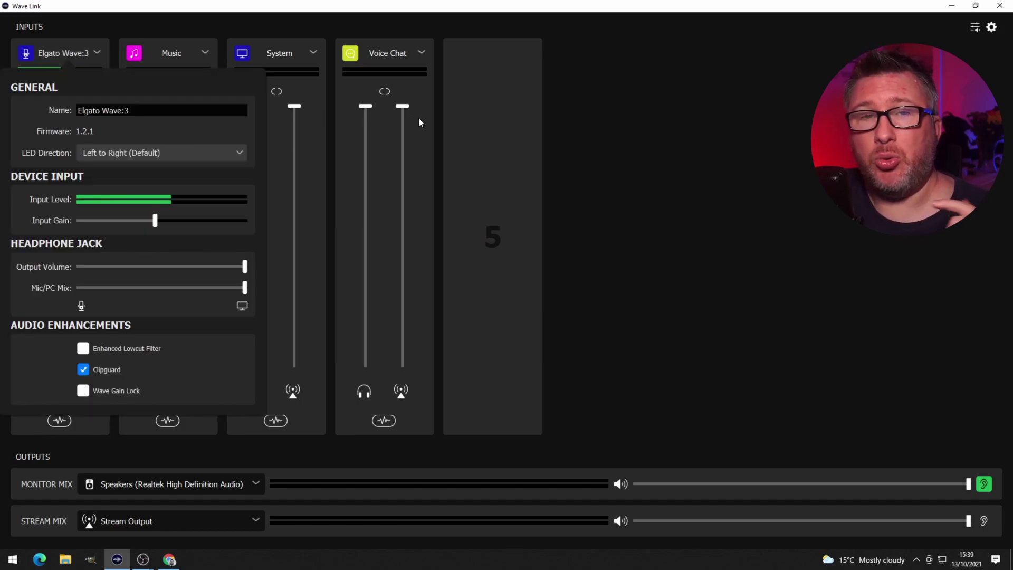
{"action": "left_click", "coordinate": [653, 165]}
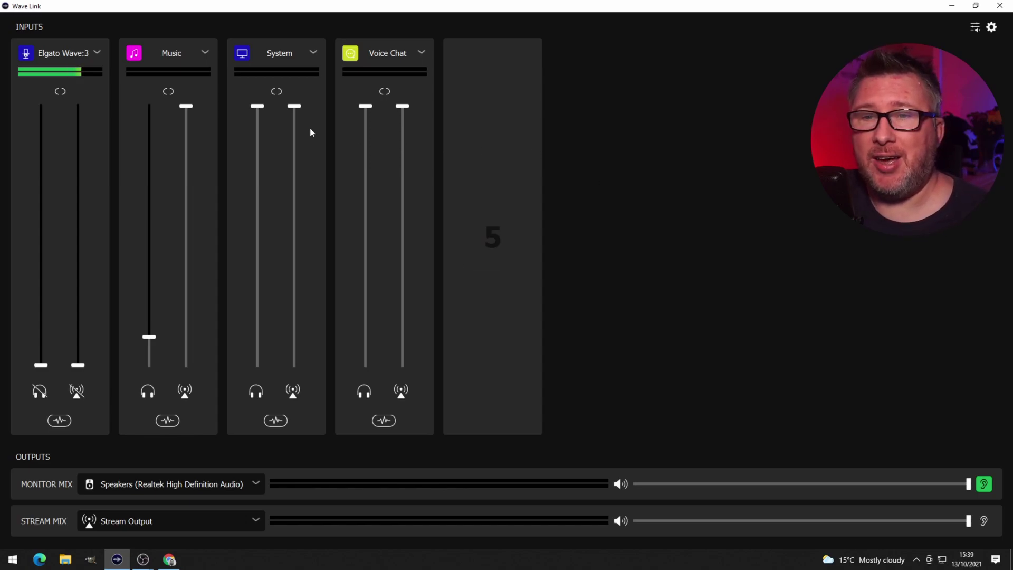
{"action": "left_click", "coordinate": [98, 53]}
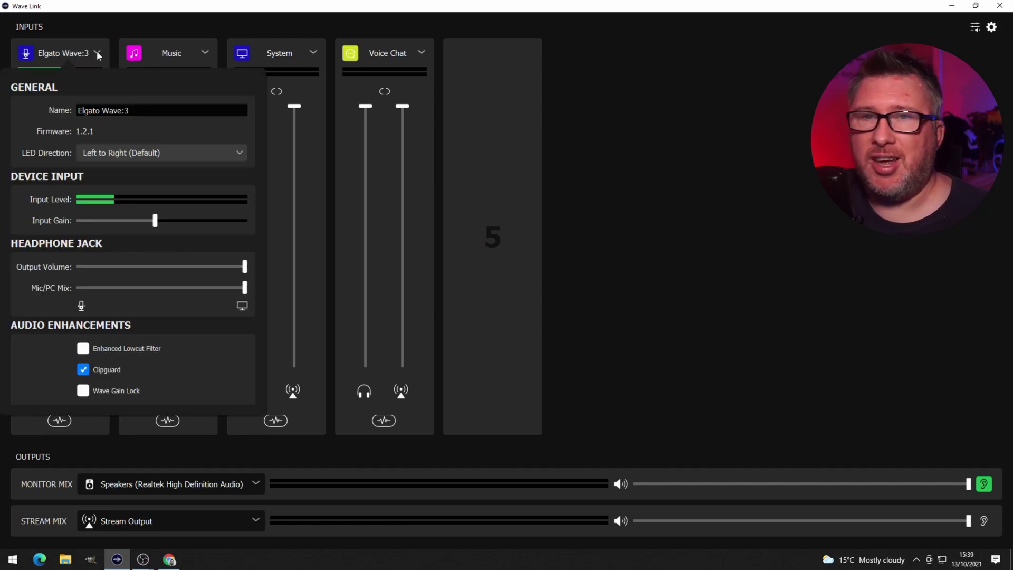
{"action": "left_click", "coordinate": [697, 245]}
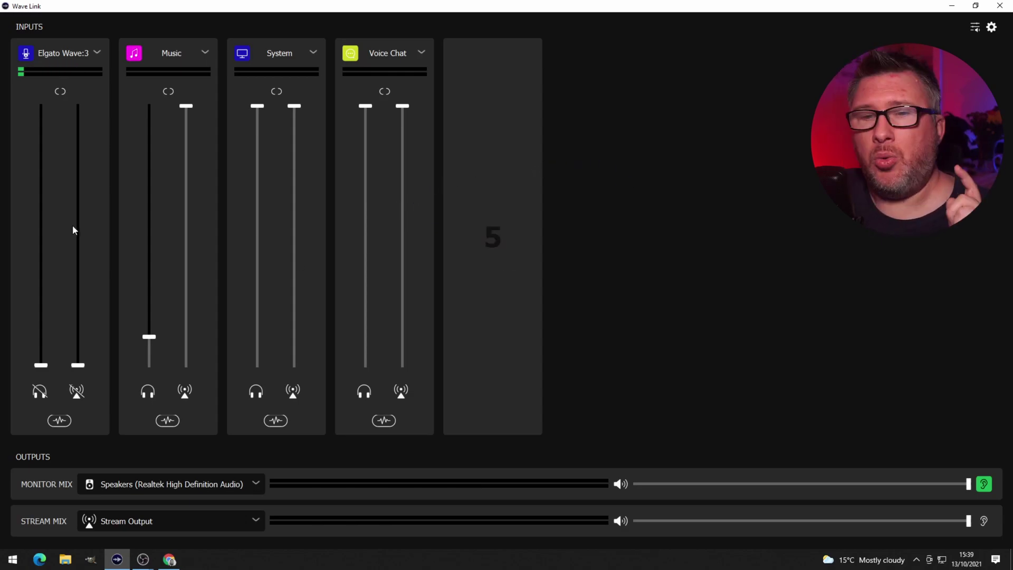
{"action": "mouse_move", "coordinate": [81, 233]}
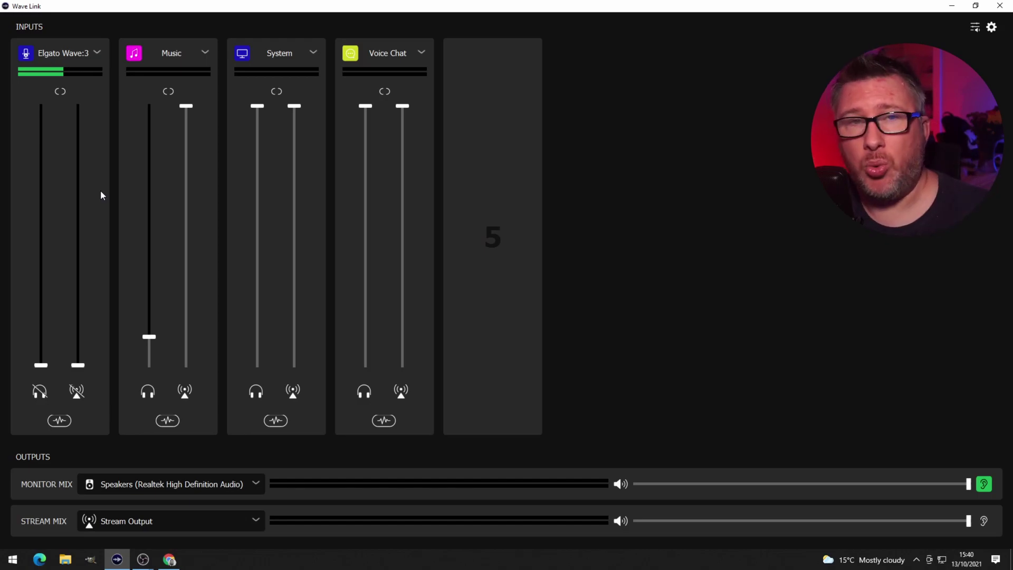
{"action": "left_click", "coordinate": [60, 422]}
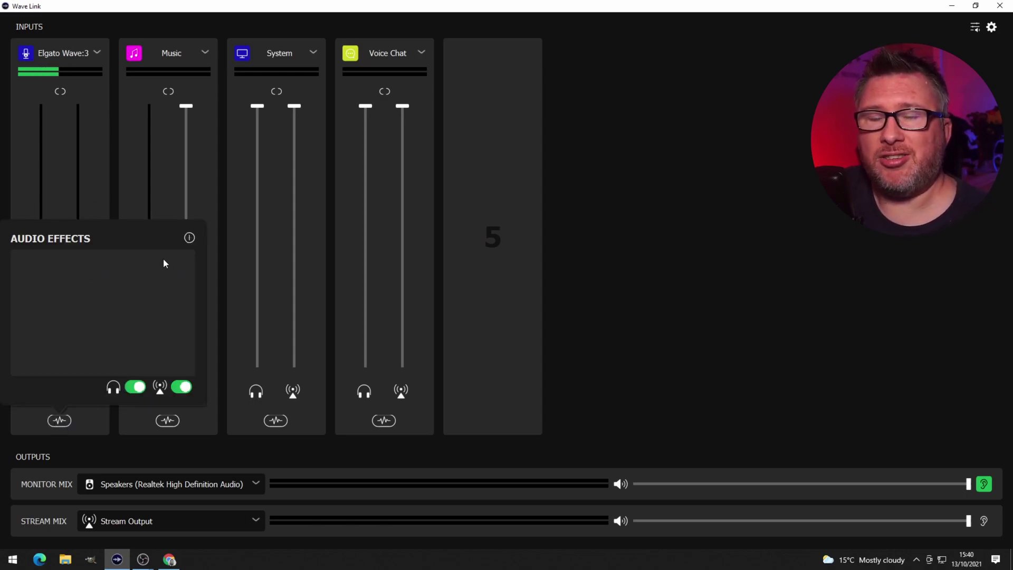
{"action": "left_click", "coordinate": [191, 241]}
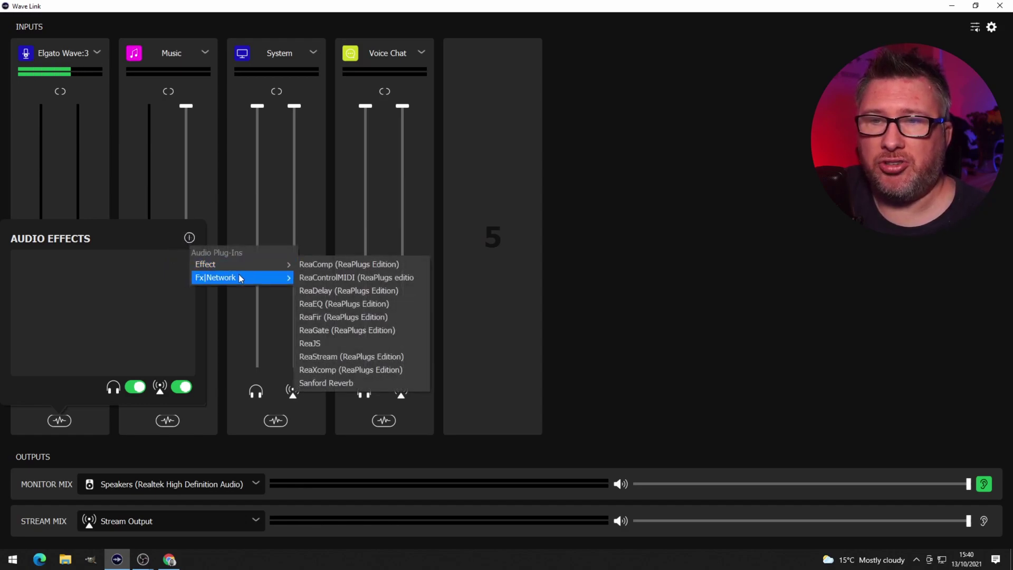
{"action": "left_click", "coordinate": [606, 233]}
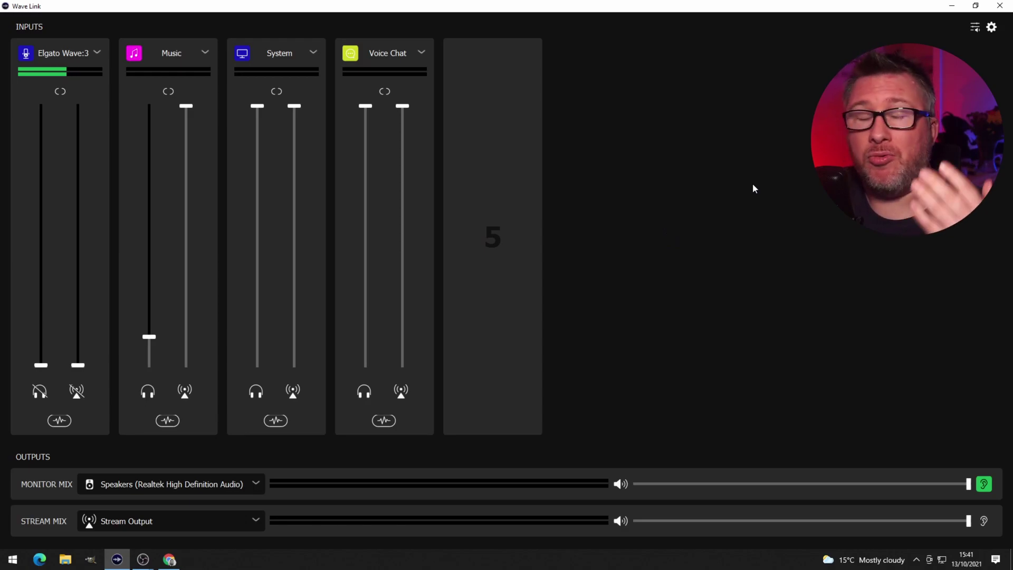
Step: Set the plug-in folder to C:/Program Files/VstPlugins, rescan it (no new plug-ins), and close Preferences
{"action": "left_click", "coordinate": [992, 28]}
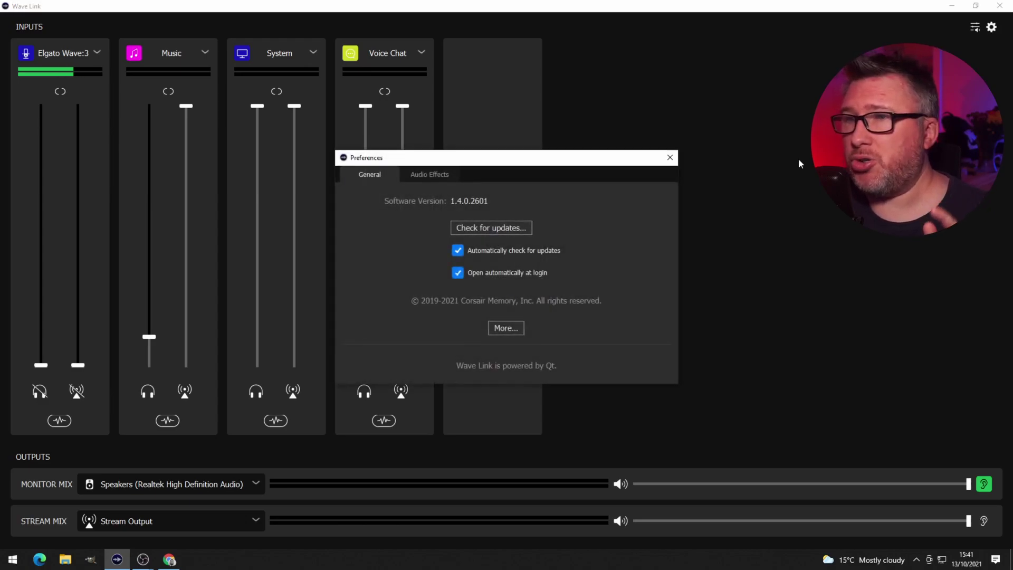
{"action": "left_click", "coordinate": [429, 175]}
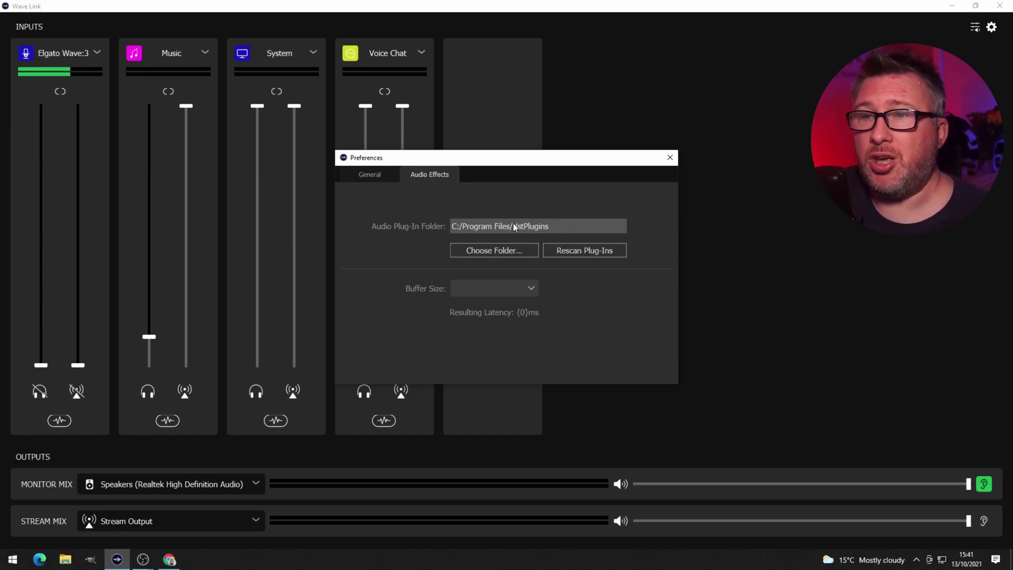
{"action": "left_click", "coordinate": [502, 249]}
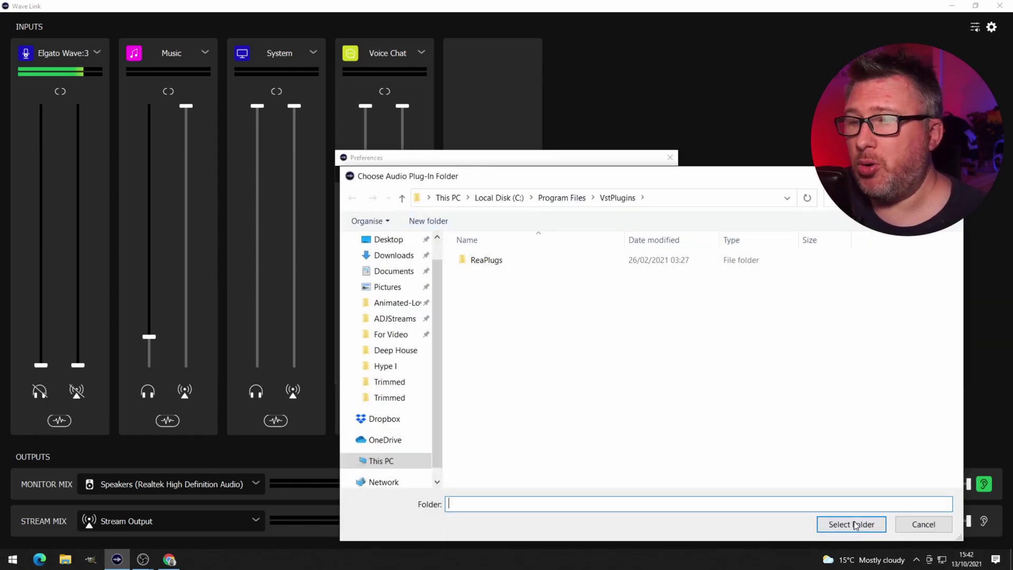
{"action": "left_click", "coordinate": [849, 525]}
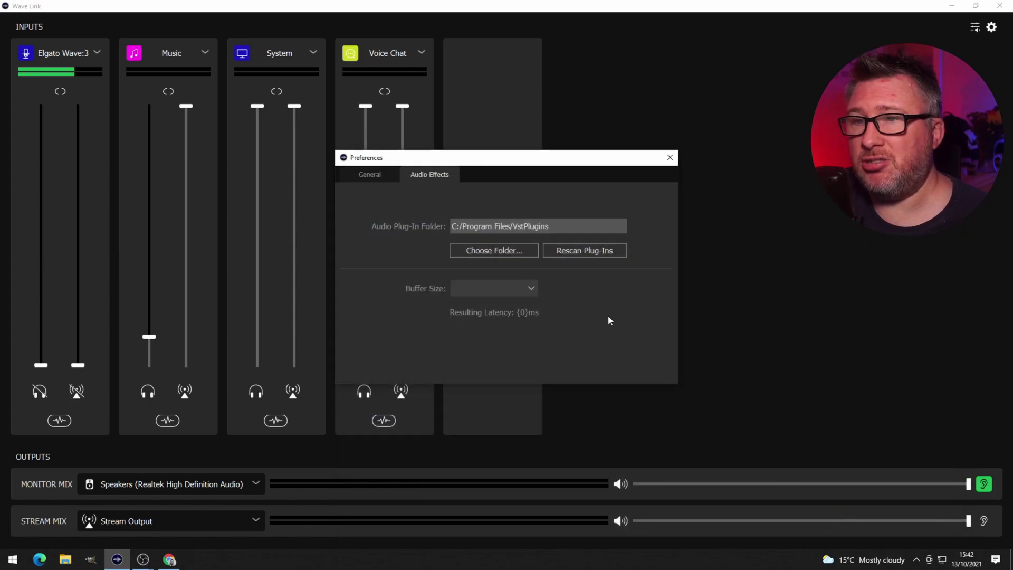
{"action": "left_click", "coordinate": [590, 256]}
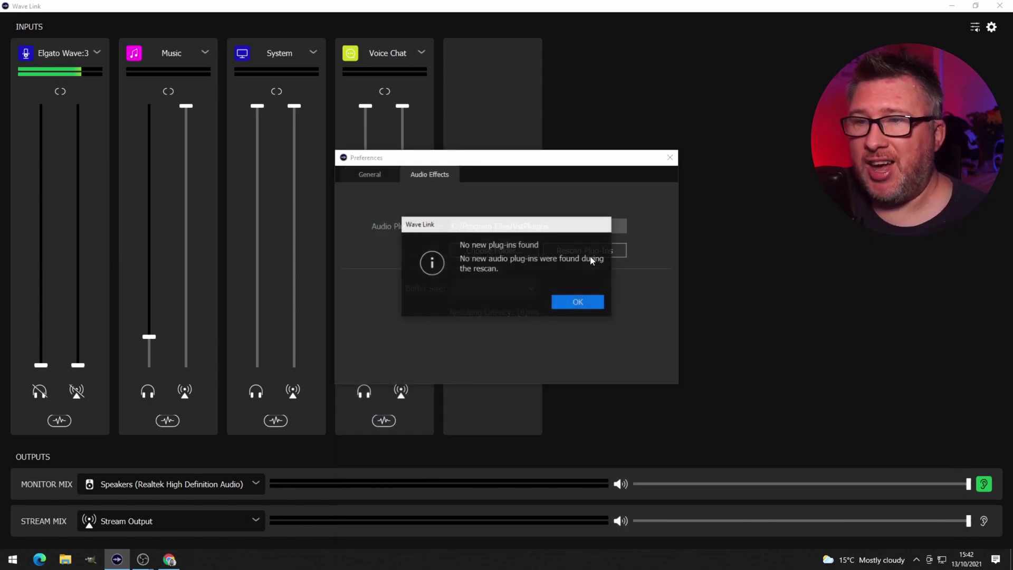
{"action": "left_click", "coordinate": [581, 305]}
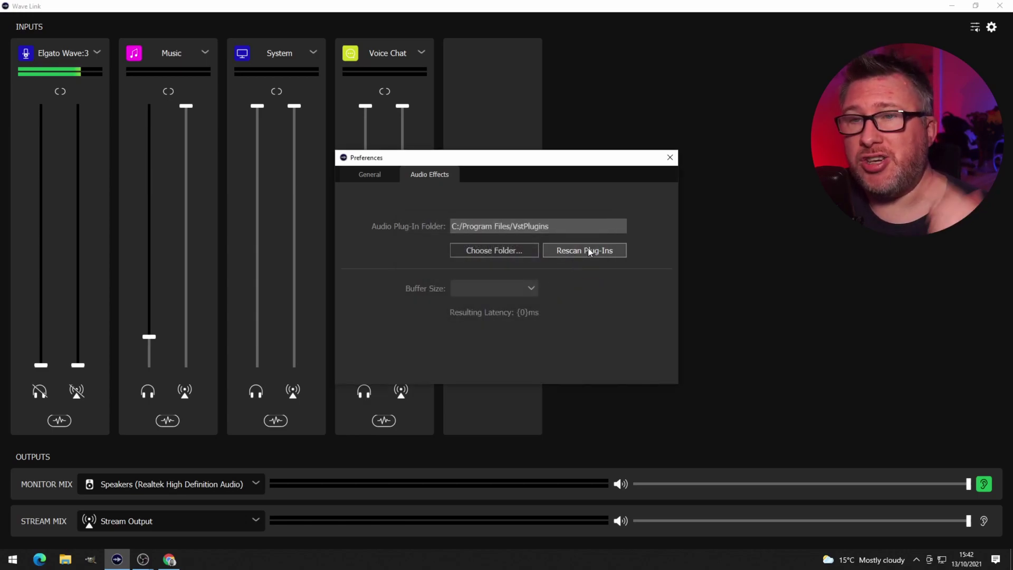
{"action": "left_click", "coordinate": [374, 176]}
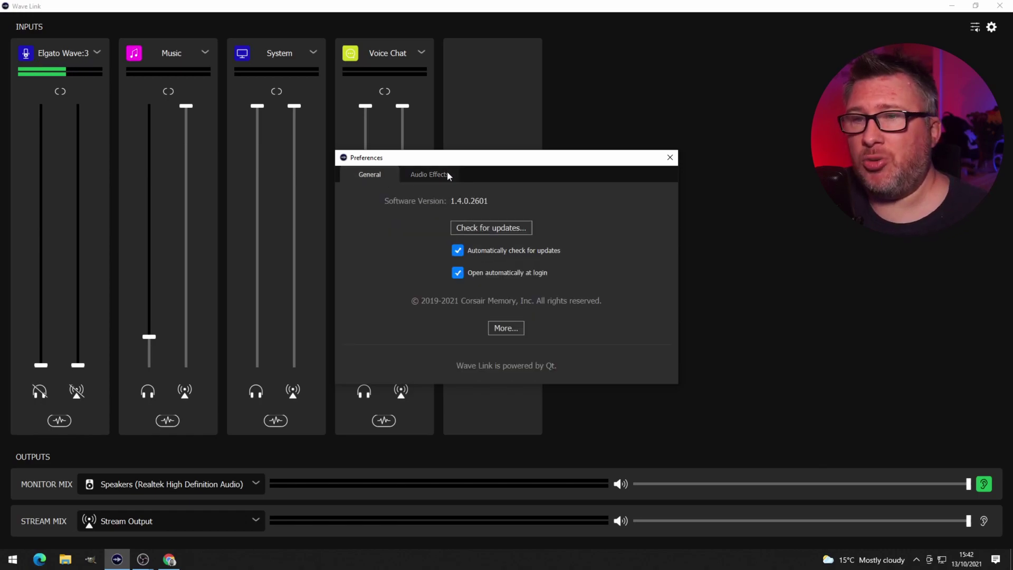
{"action": "left_click", "coordinate": [669, 159]}
Step: Add ReaEQ to the Elgato Wave:3 mic's audio effects
{"action": "left_click", "coordinate": [65, 421]}
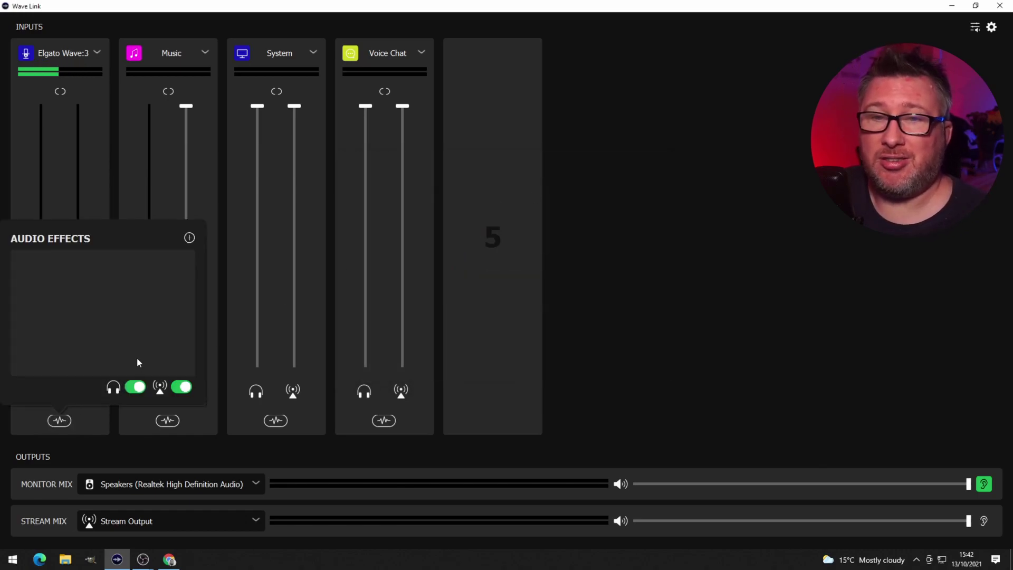
{"action": "left_click", "coordinate": [189, 238]}
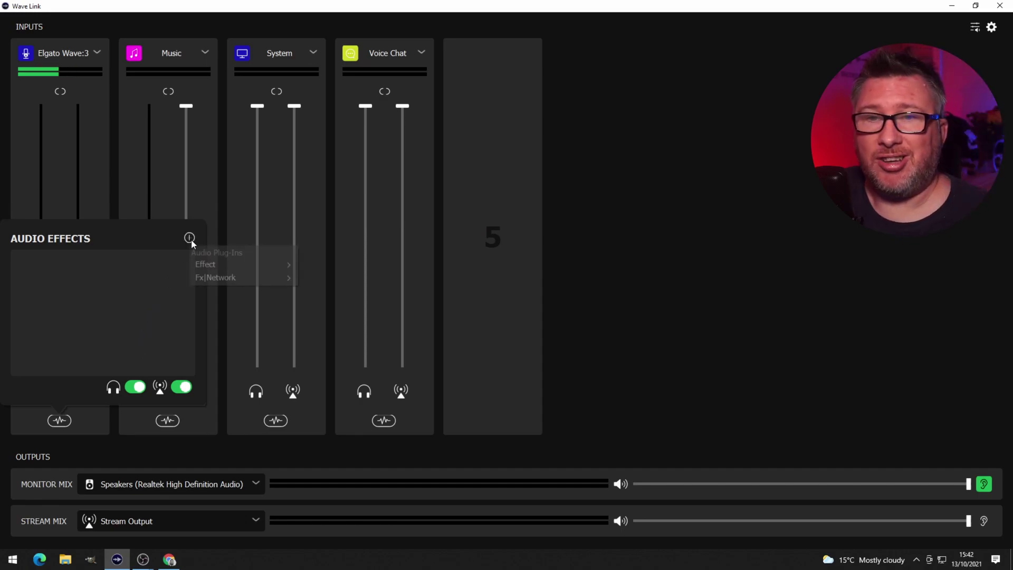
{"action": "mouse_move", "coordinate": [255, 264]}
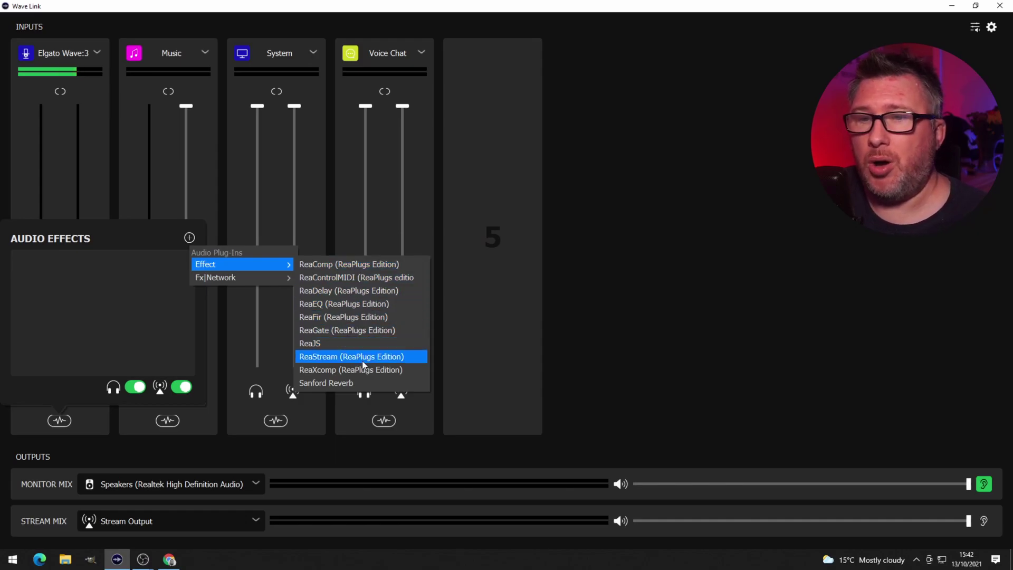
{"action": "left_click", "coordinate": [359, 303]}
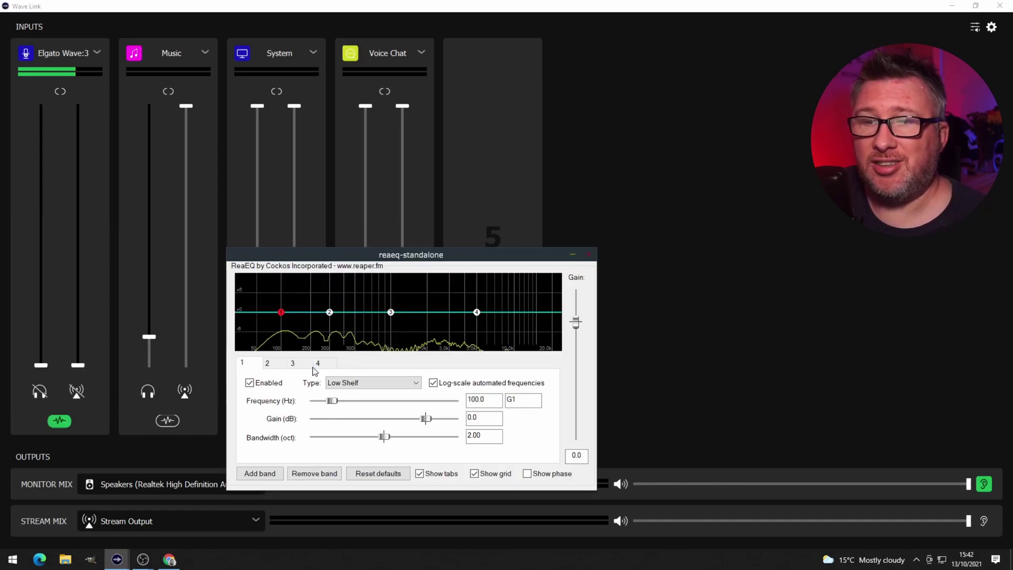
Step: Cut ReaEQ band 1 to -8.8 dB and band 3 by 11.4 dB, boost band 2 5 dB near 496 Hz
{"action": "left_click_drag", "start_coordinate": [283, 312], "coordinate": [353, 340]}
{"action": "left_click_drag", "start_coordinate": [390, 312], "coordinate": [423, 348]}
{"action": "left_click_drag", "start_coordinate": [329, 312], "coordinate": [354, 296]}
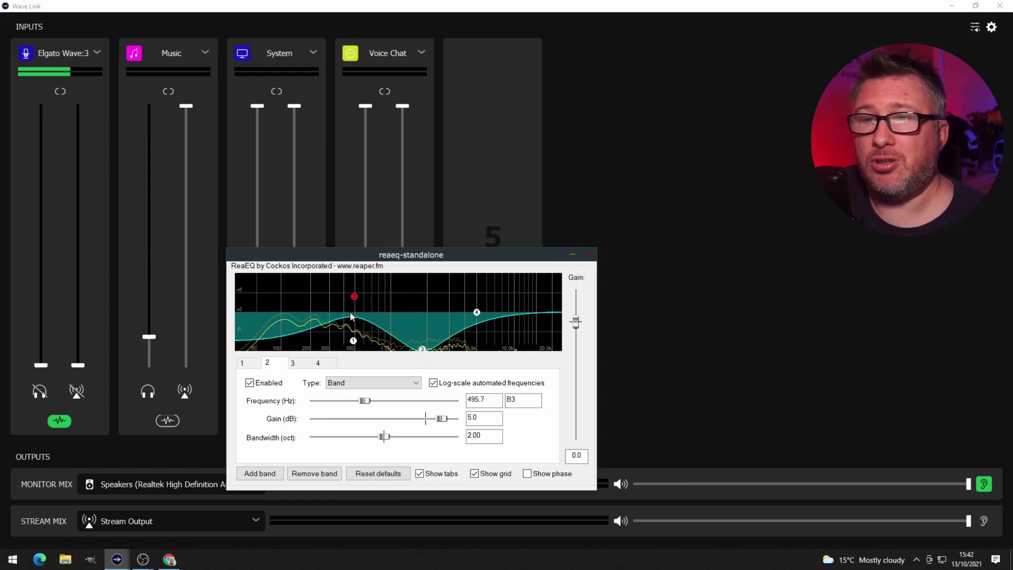
{"action": "left_click", "coordinate": [589, 255]}
{"action": "left_click", "coordinate": [59, 420]}
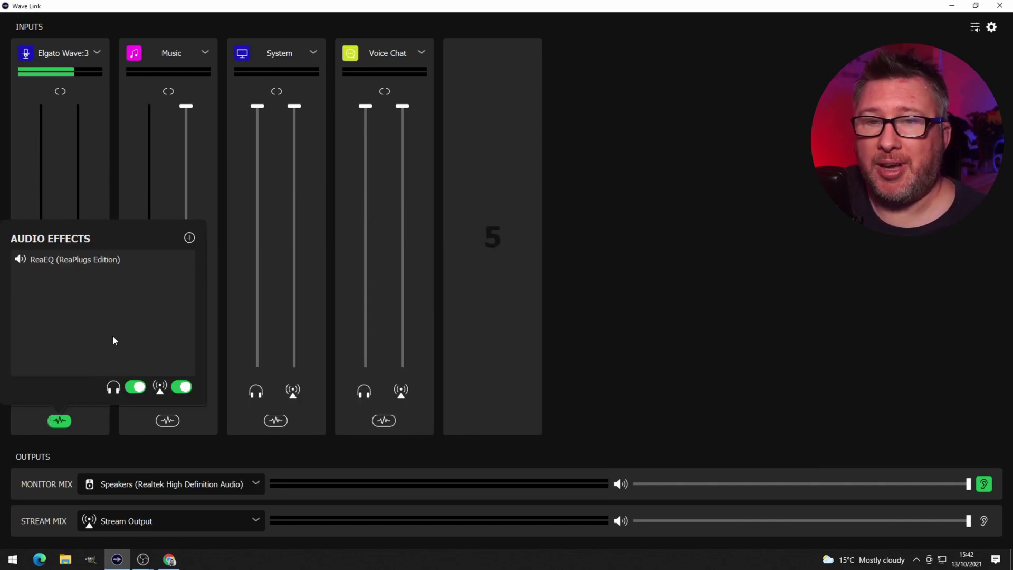
Step: Add ReaComp after ReaEQ in the mic's effects chain and close its window
{"action": "left_click", "coordinate": [188, 238]}
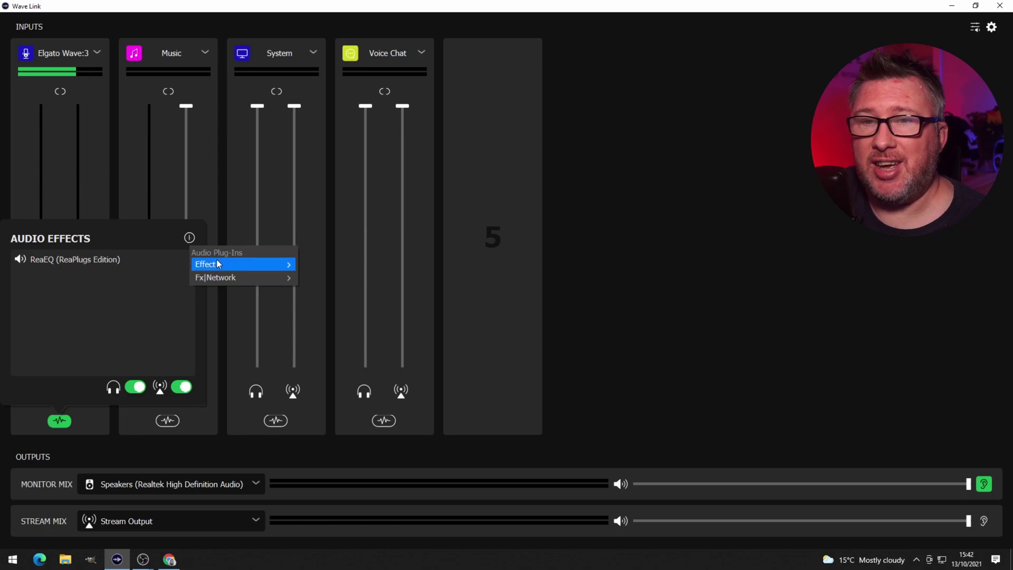
{"action": "mouse_move", "coordinate": [216, 262]}
{"action": "left_click", "coordinate": [361, 264]}
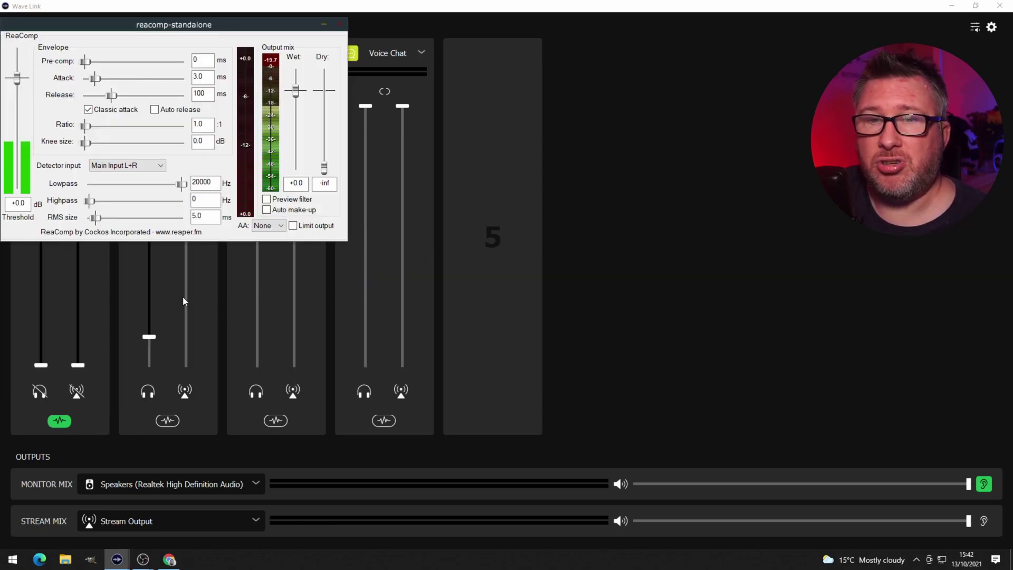
{"action": "left_click", "coordinate": [337, 26]}
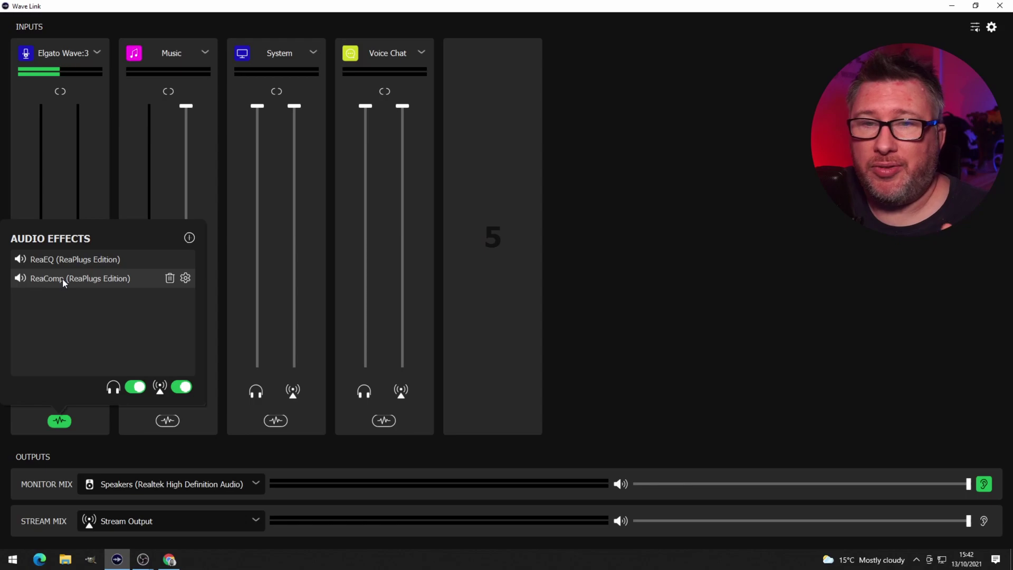
{"action": "left_click", "coordinate": [64, 262]}
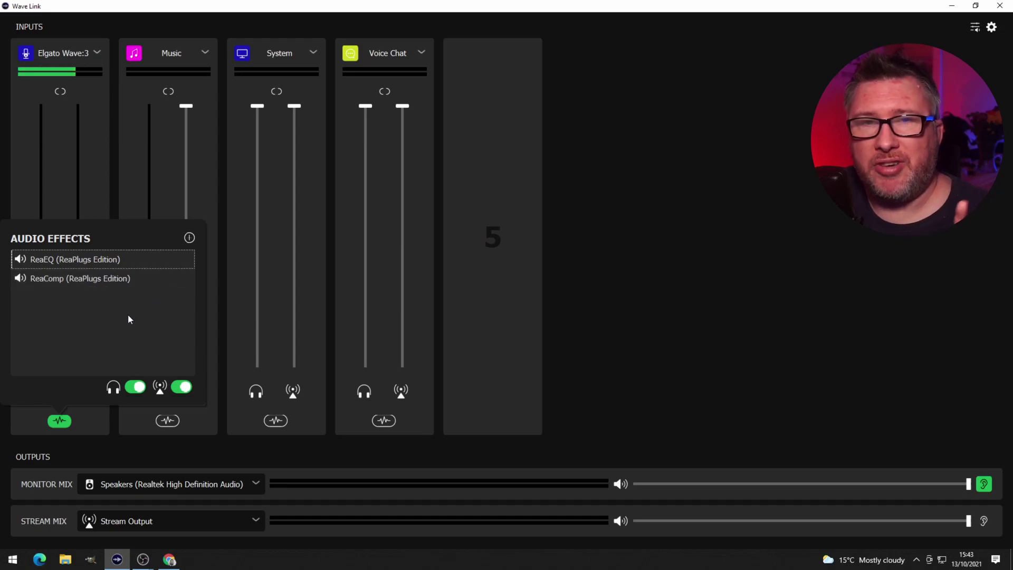
Step: Switch the mic's monitor-mix effects off and back on, nudging the monitor fader in between
{"action": "left_click", "coordinate": [69, 282]}
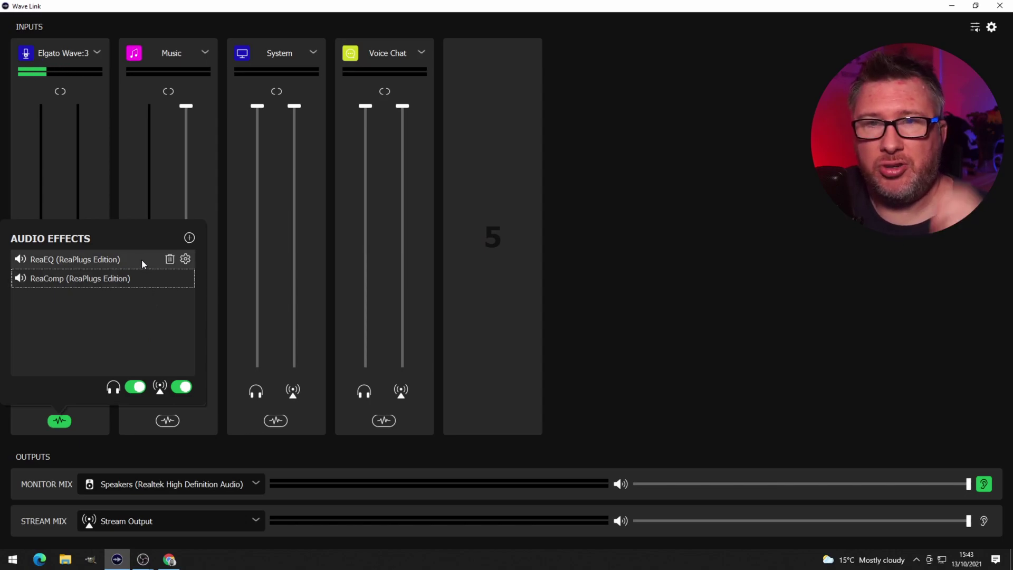
{"action": "mouse_move", "coordinate": [186, 259]}
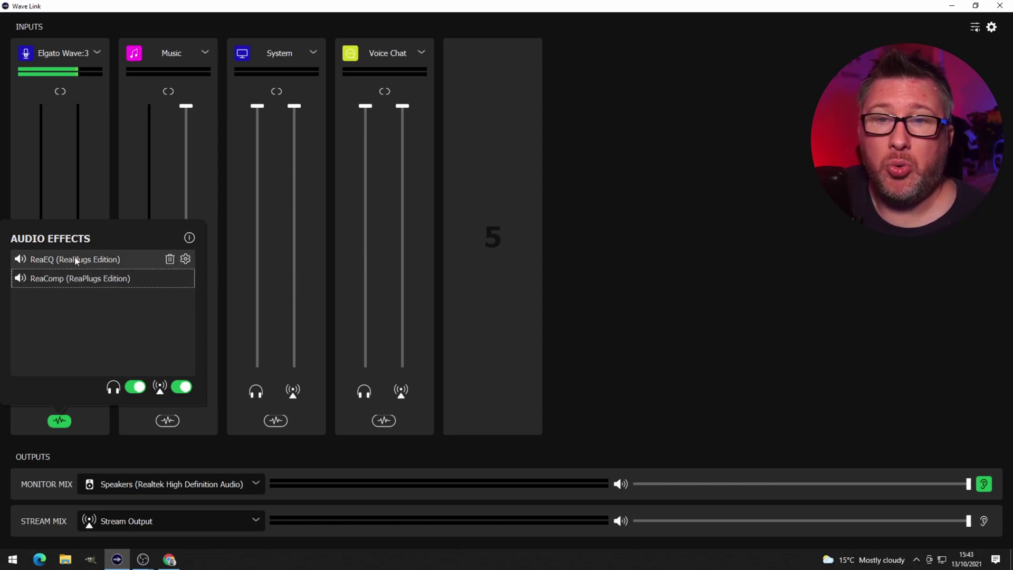
{"action": "left_click", "coordinate": [135, 387]}
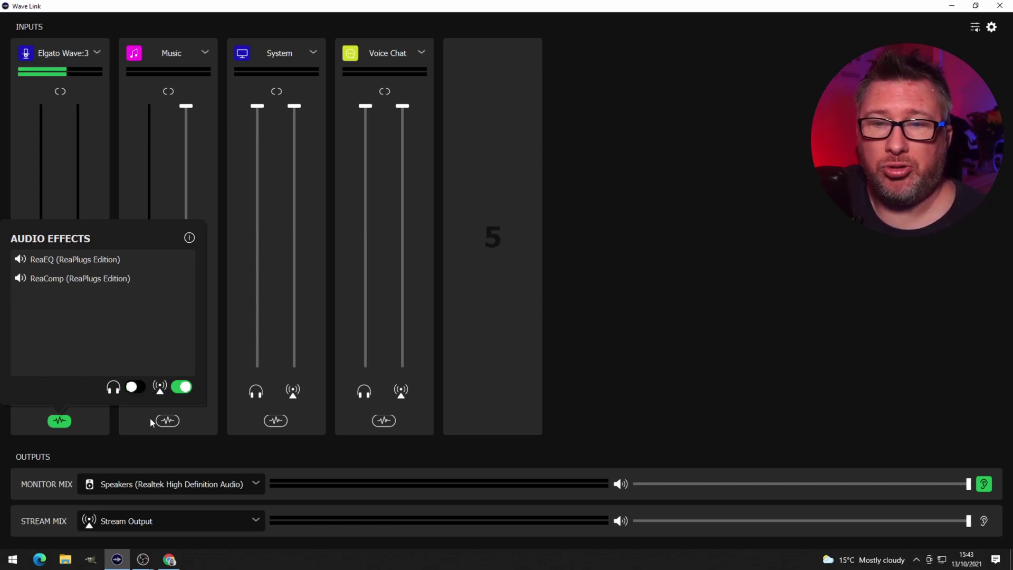
{"action": "left_click", "coordinate": [598, 342]}
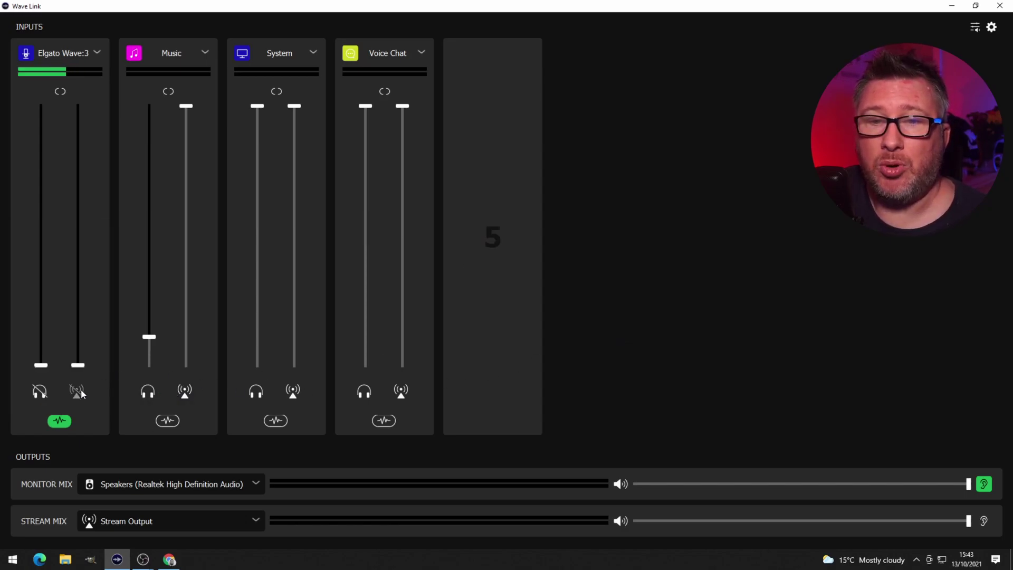
{"action": "mouse_move", "coordinate": [40, 365]}
{"action": "left_mouse_down"}
{"action": "mouse_move", "coordinate": [55, 279]}
{"action": "mouse_move", "coordinate": [41, 365]}
{"action": "left_mouse_up"}
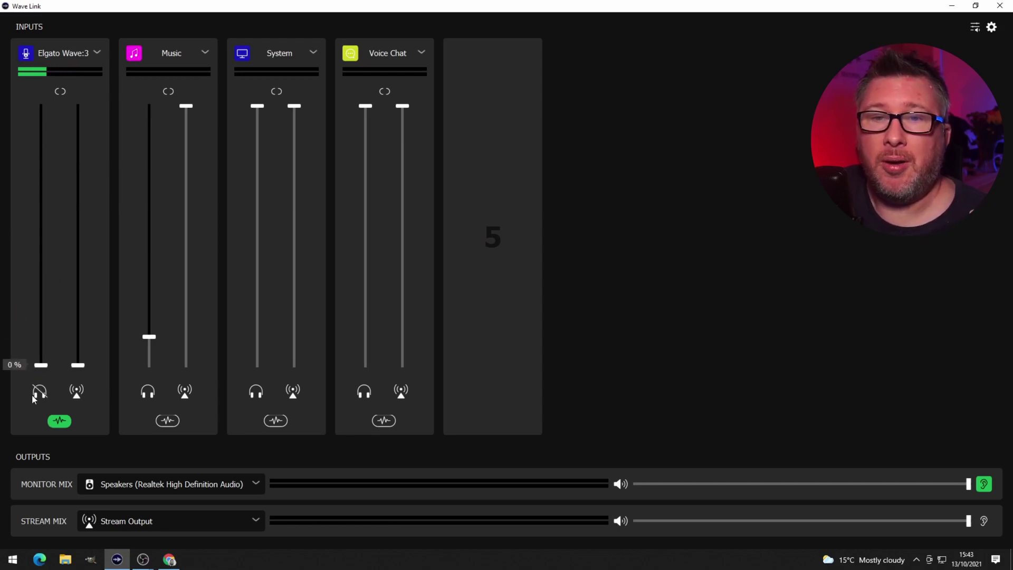
{"action": "left_click", "coordinate": [59, 420]}
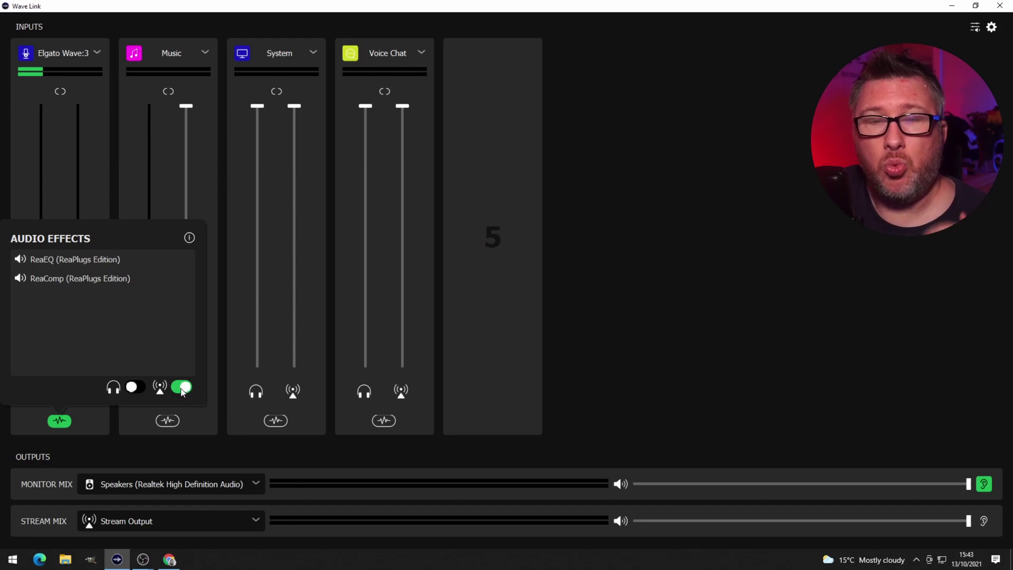
{"action": "left_click", "coordinate": [135, 388]}
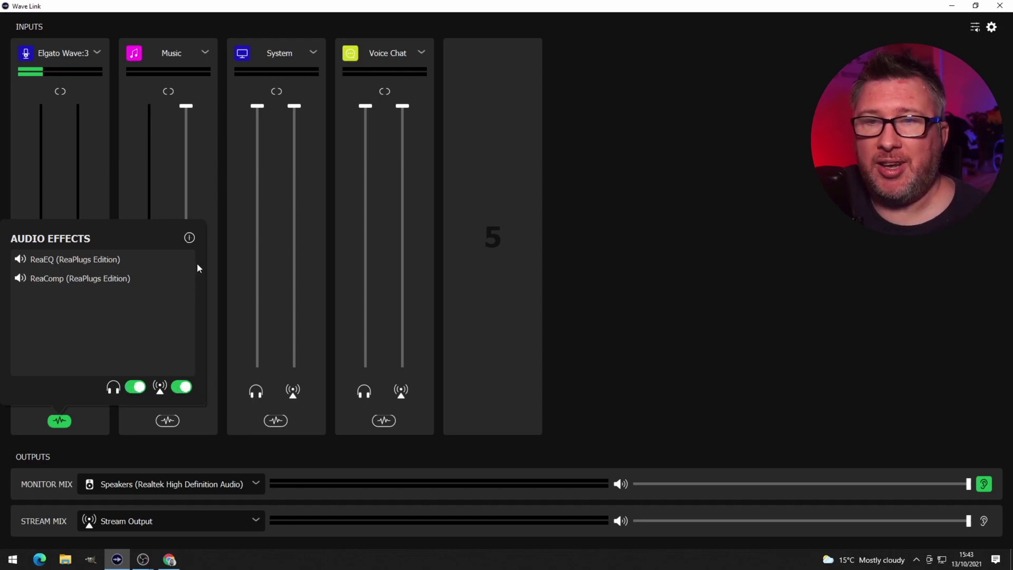
{"action": "left_click", "coordinate": [609, 286]}
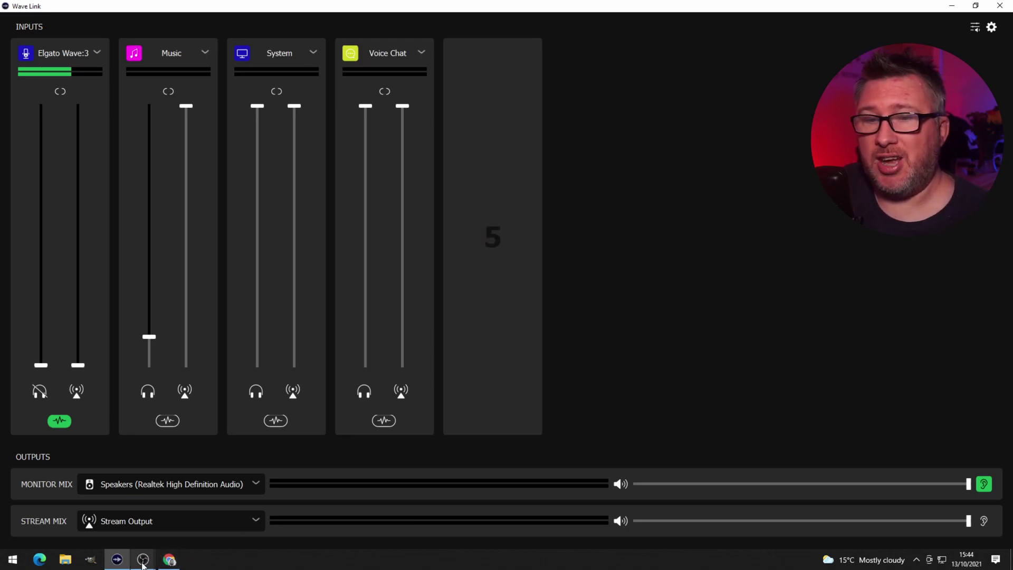
Step: Bring up the OBS window showing the Wave Link Setup scene
{"action": "mouse_move", "coordinate": [144, 563]}
{"action": "mouse_move", "coordinate": [105, 507]}
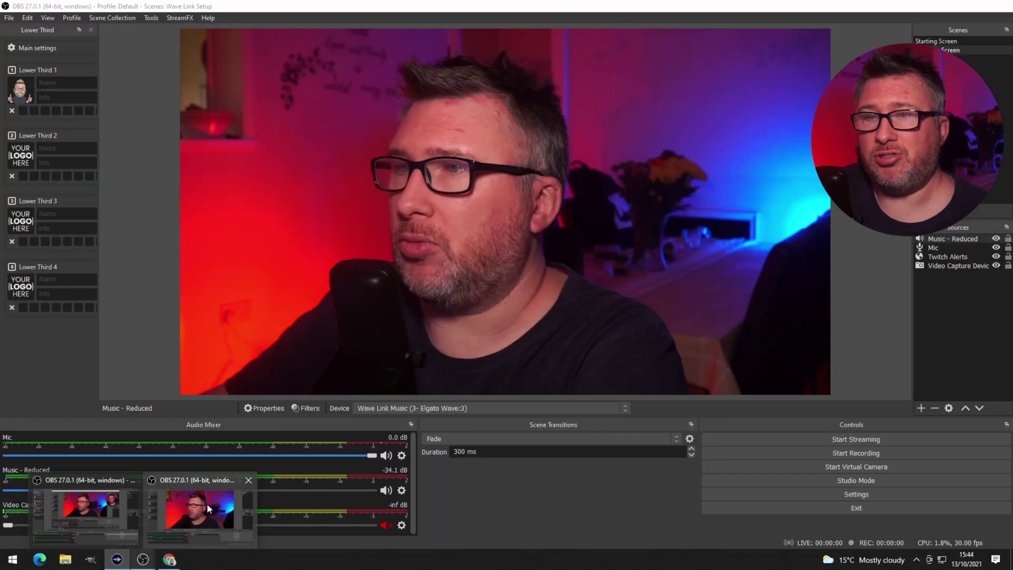
{"action": "left_click", "coordinate": [207, 503]}
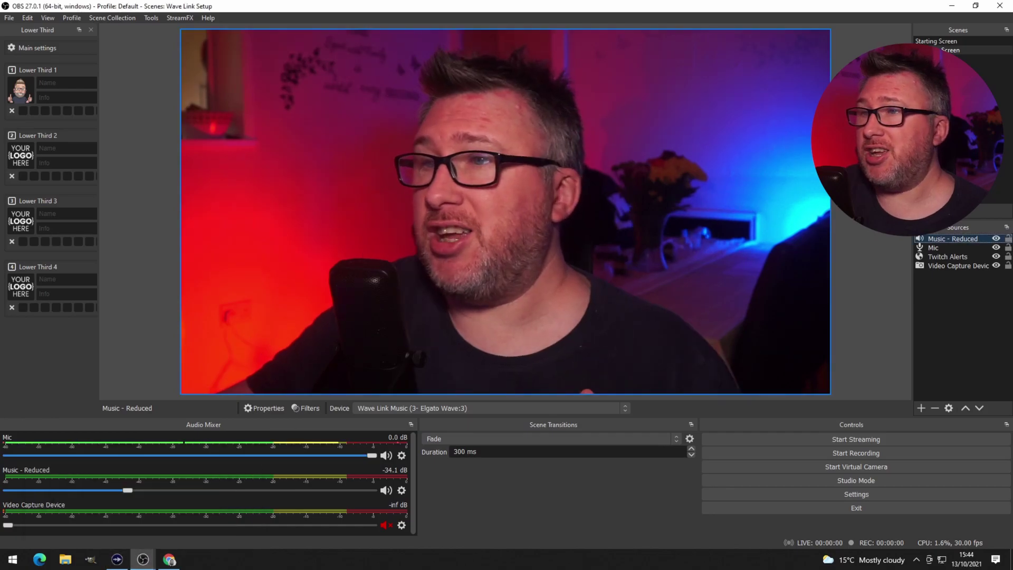
{"action": "left_click", "coordinate": [663, 138]}
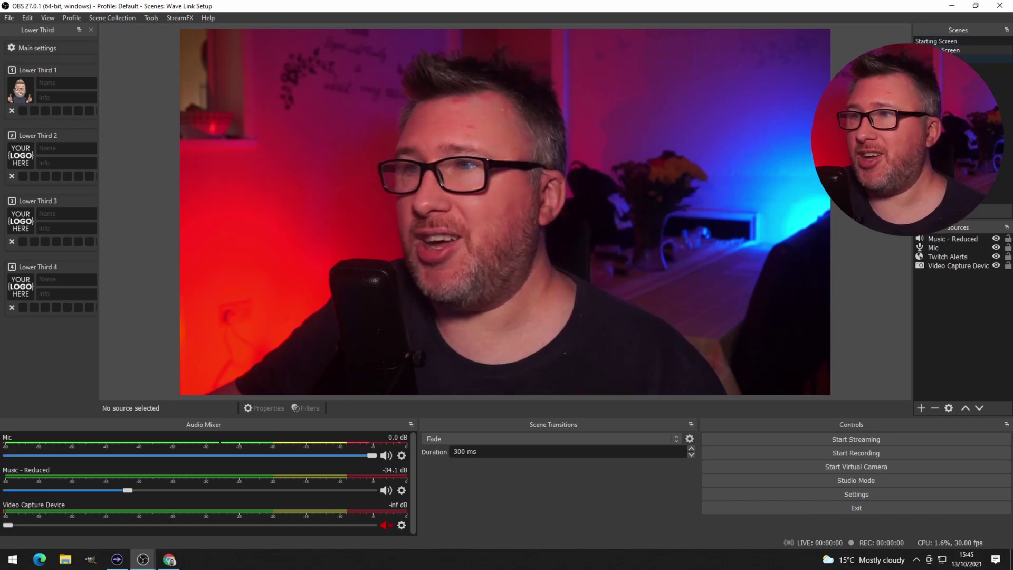
{"action": "right_click", "coordinate": [944, 240]}
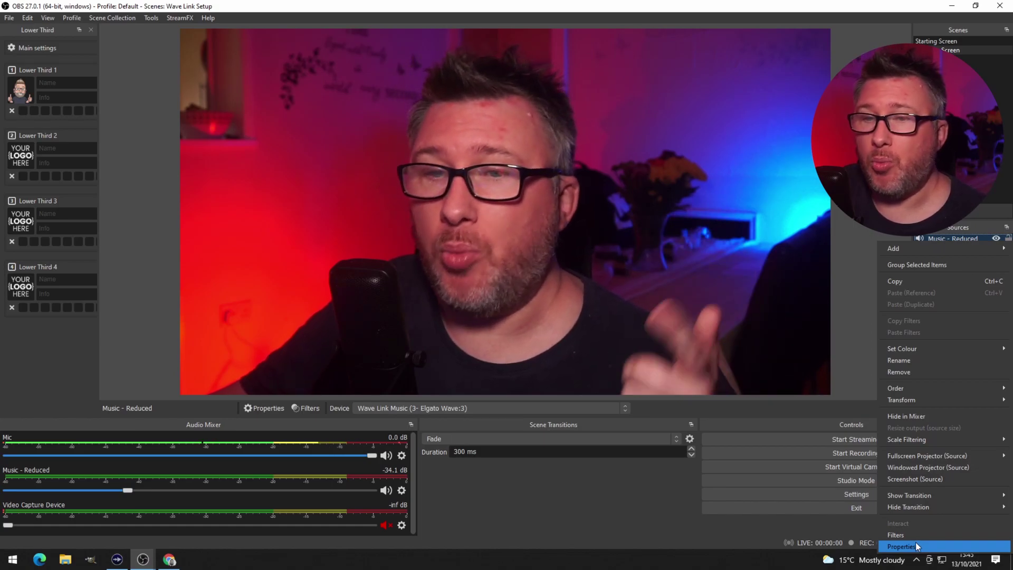
{"action": "left_click", "coordinate": [916, 544]}
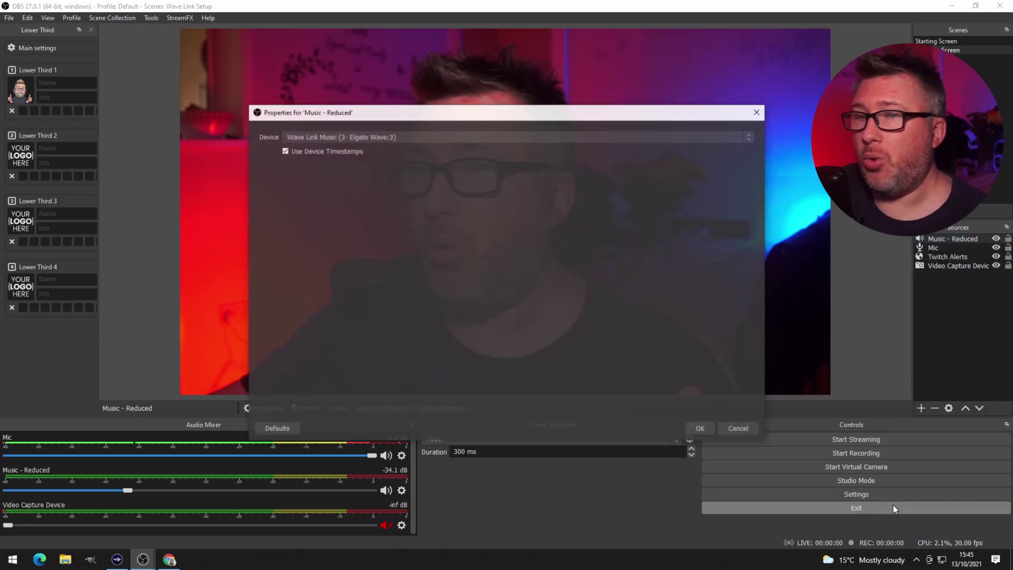
{"action": "left_click", "coordinate": [321, 138]}
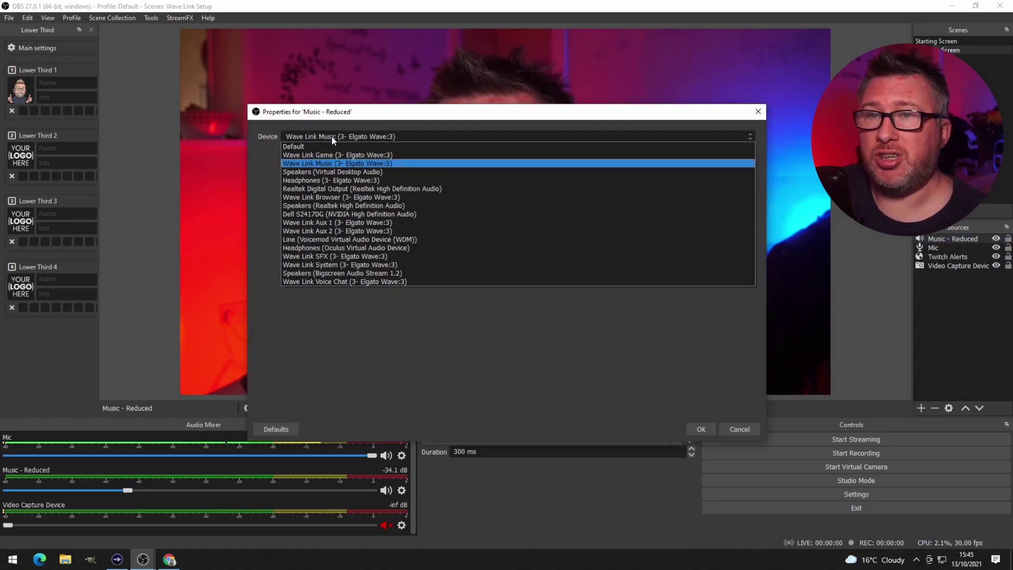
{"action": "left_click", "coordinate": [338, 163]}
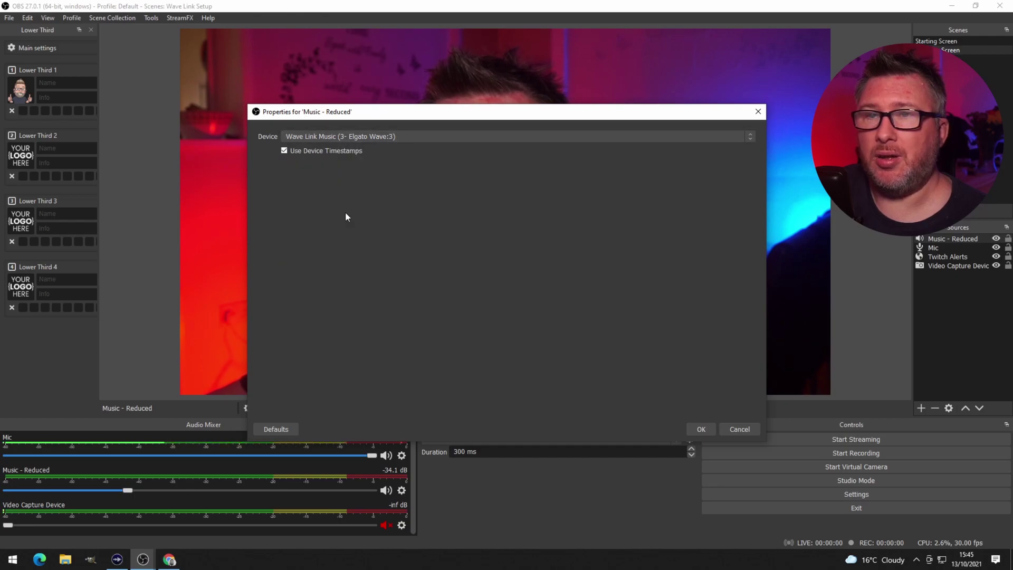
{"action": "left_click", "coordinate": [701, 429]}
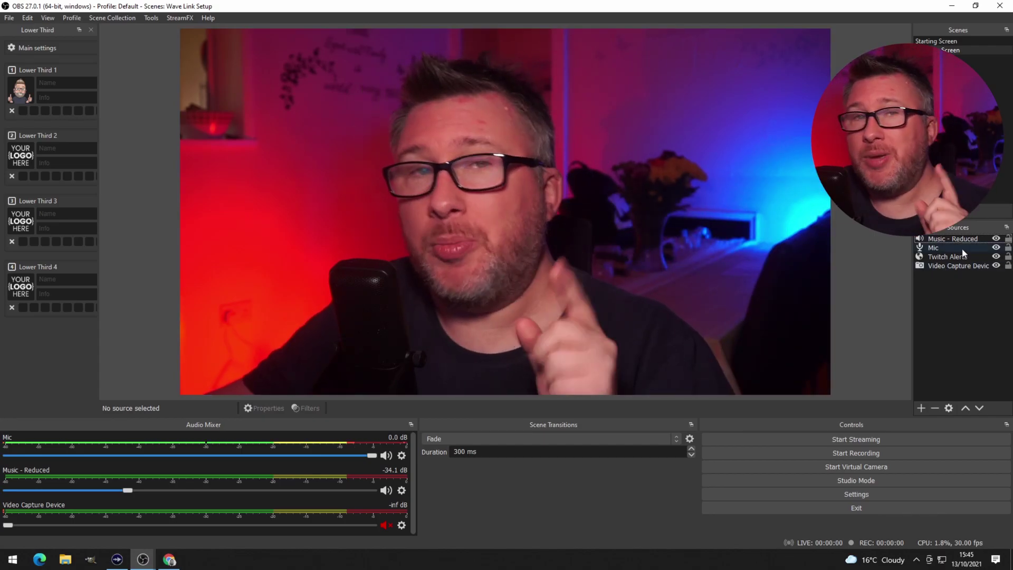
{"action": "mouse_move", "coordinate": [121, 561]}
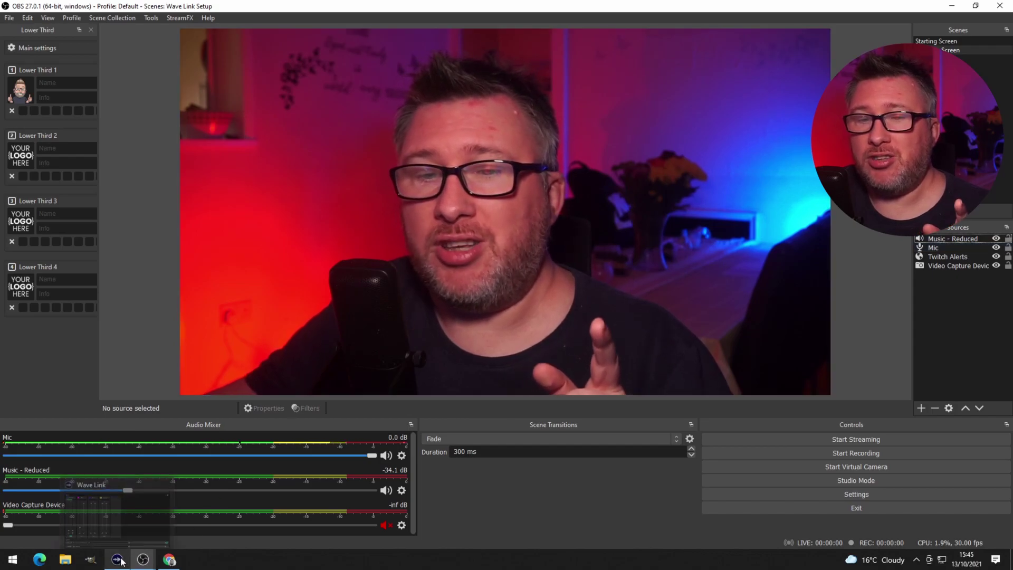
{"action": "left_click", "coordinate": [114, 514]}
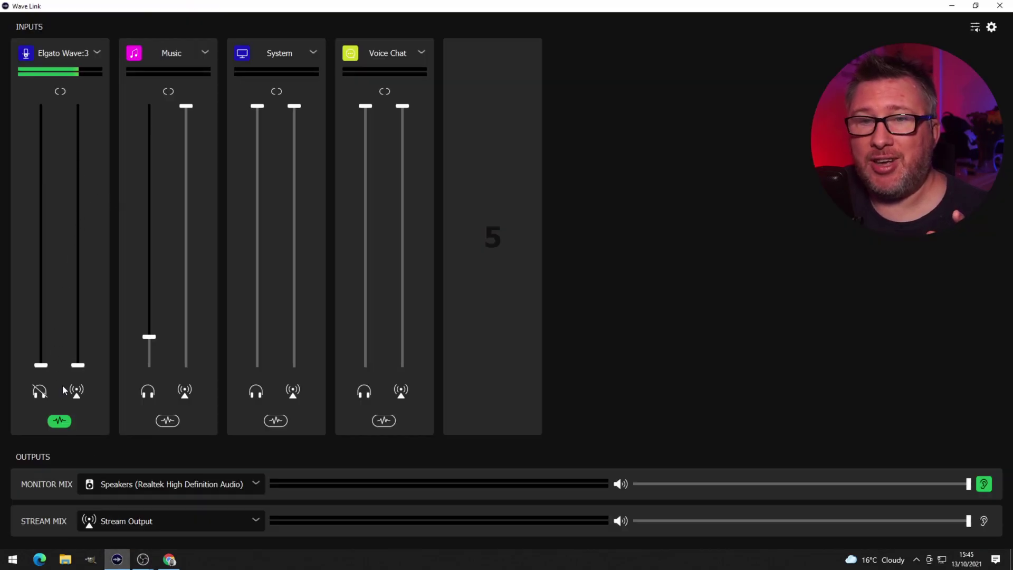
{"action": "left_click", "coordinate": [61, 420]}
{"action": "left_click", "coordinate": [603, 280]}
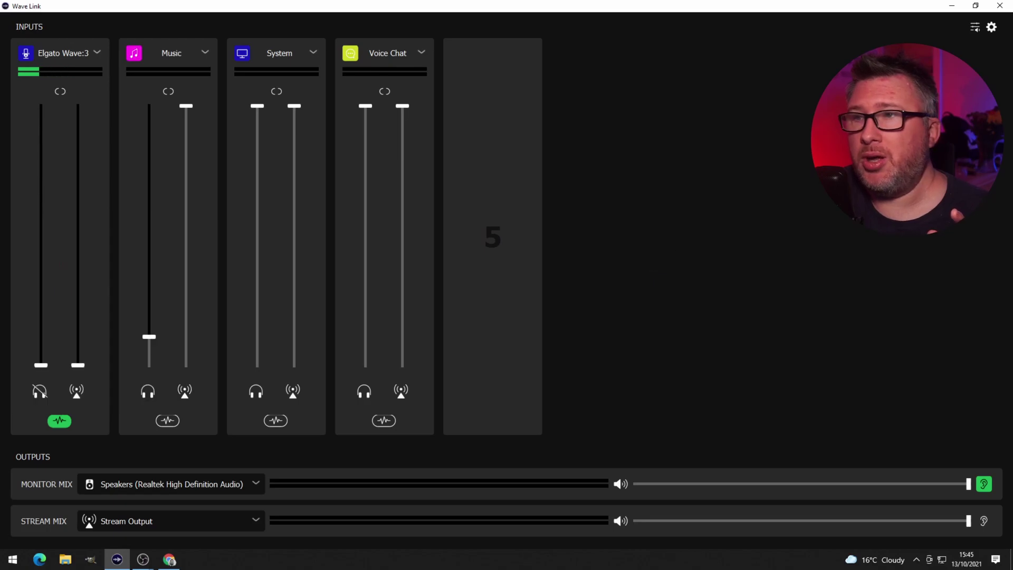
{"action": "left_click", "coordinate": [951, 6]}
{"action": "left_click", "coordinate": [942, 248]}
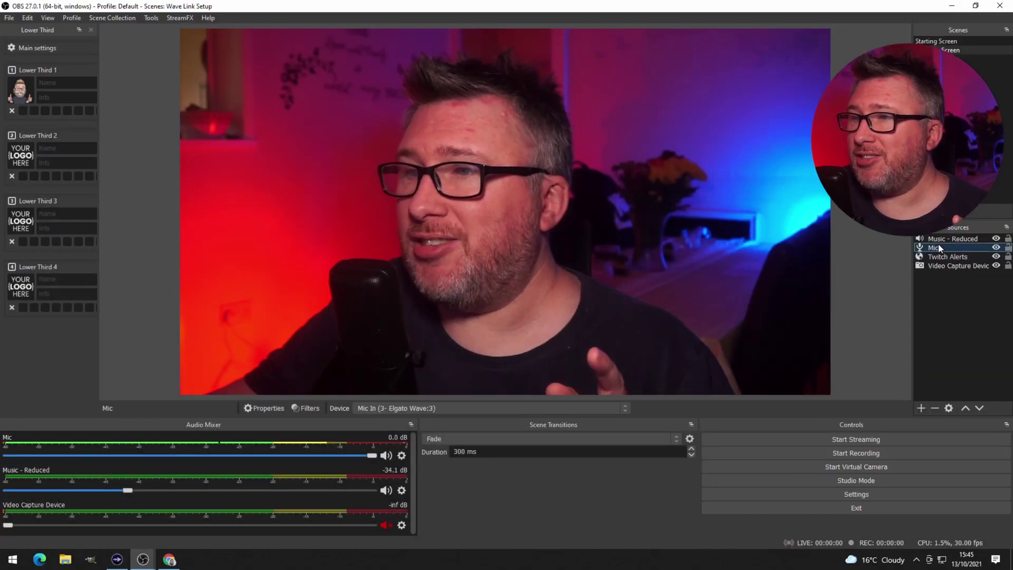
{"action": "right_click", "coordinate": [942, 248]}
{"action": "left_click", "coordinate": [901, 549]}
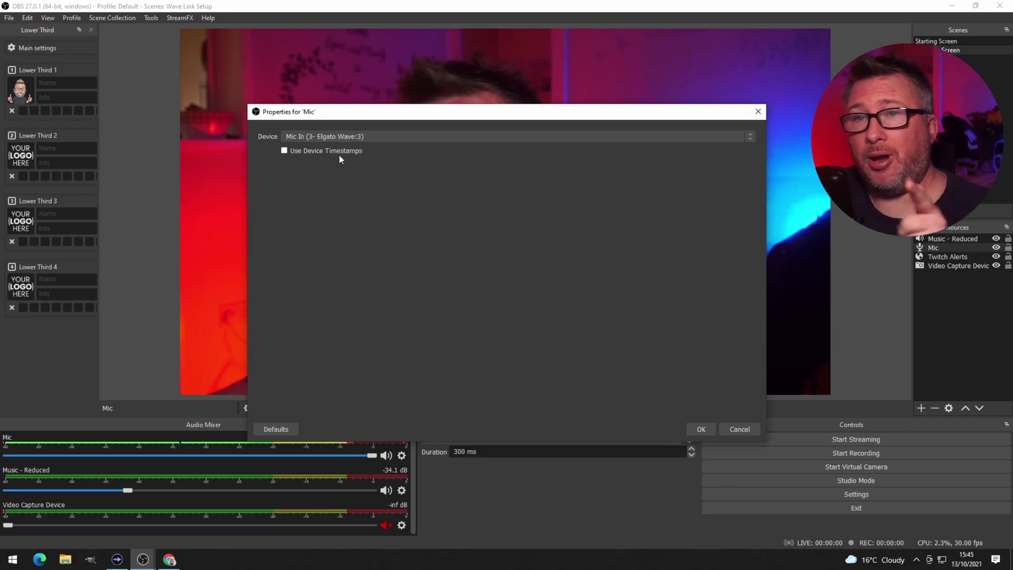
Step: Add an Audio Input Capture named 'Wave Link Stream' using the Wave Link Stream (3- Elgato Wave:3) device
{"action": "left_click", "coordinate": [746, 429]}
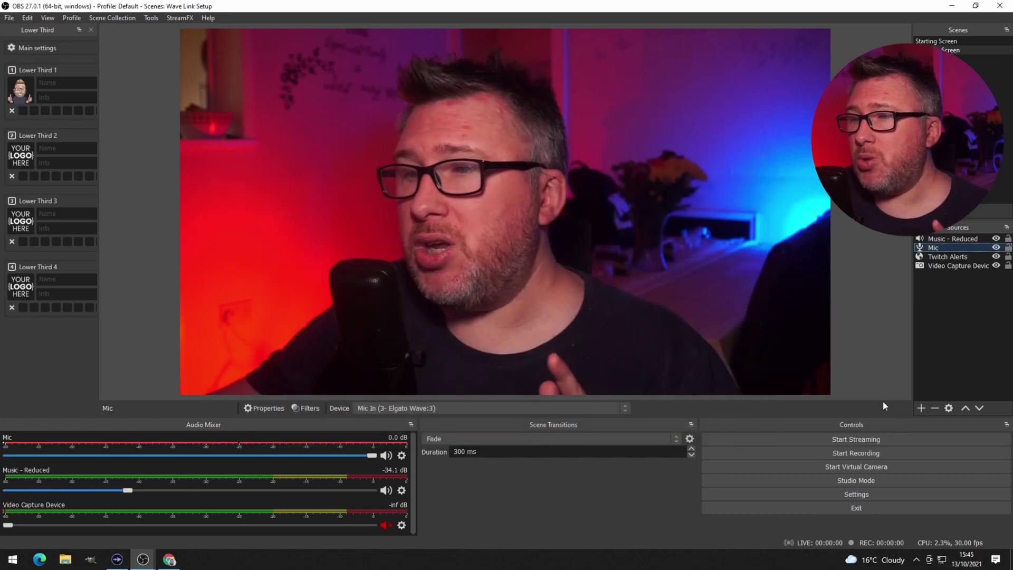
{"action": "left_click", "coordinate": [920, 408]}
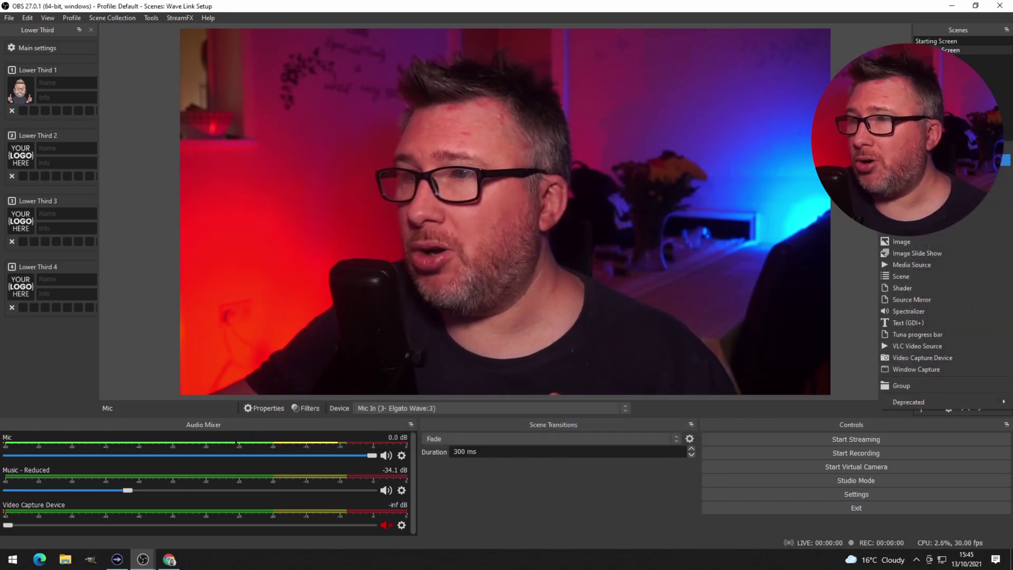
{"action": "left_click", "coordinate": [907, 172]}
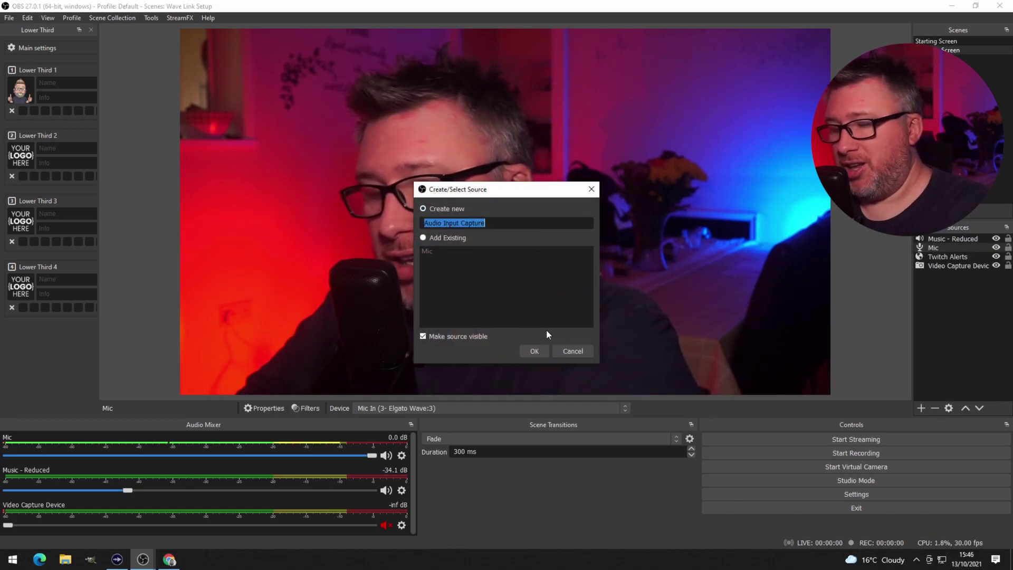
{"action": "type", "text": "Stream"}
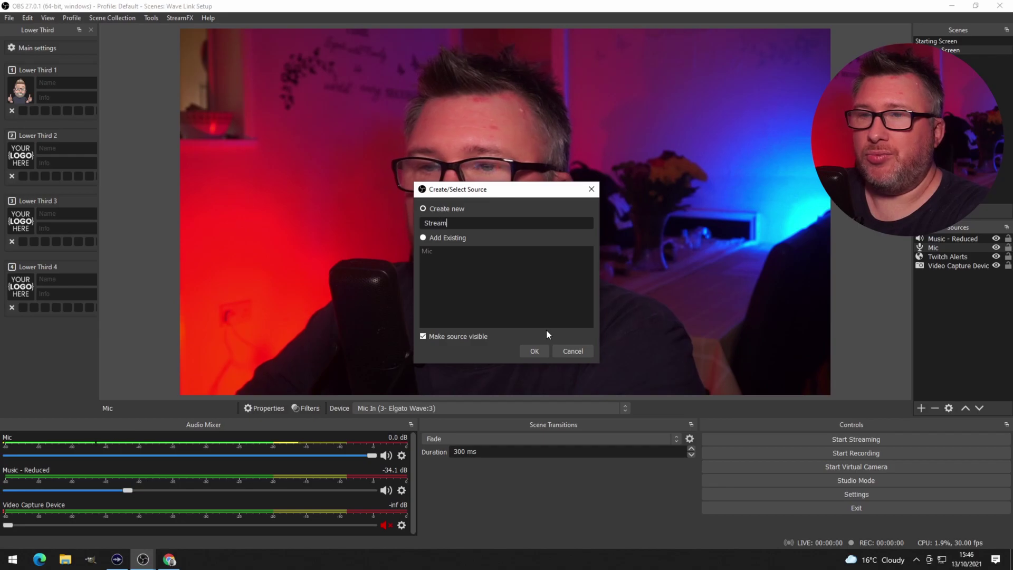
{"action": "key", "text": "Home"}
{"action": "type", "text": "Wave Link"}
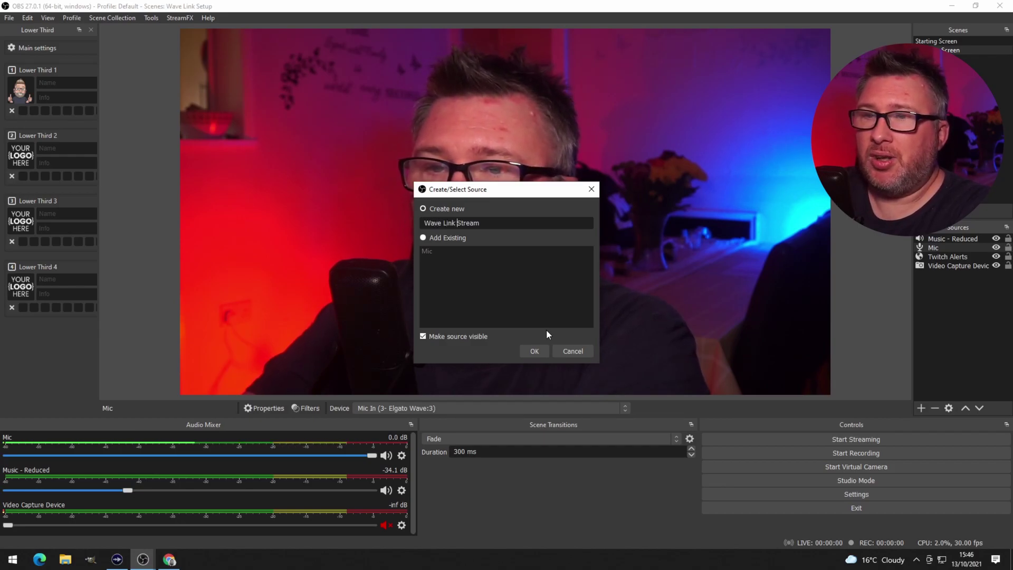
{"action": "key", "text": "Return"}
{"action": "left_click", "coordinate": [381, 143]}
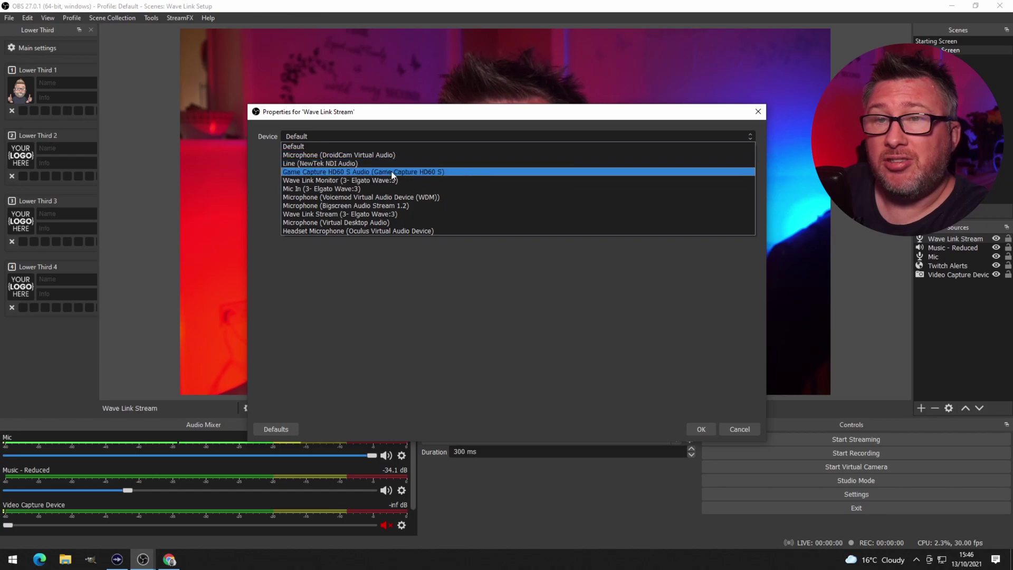
{"action": "left_click", "coordinate": [377, 214]}
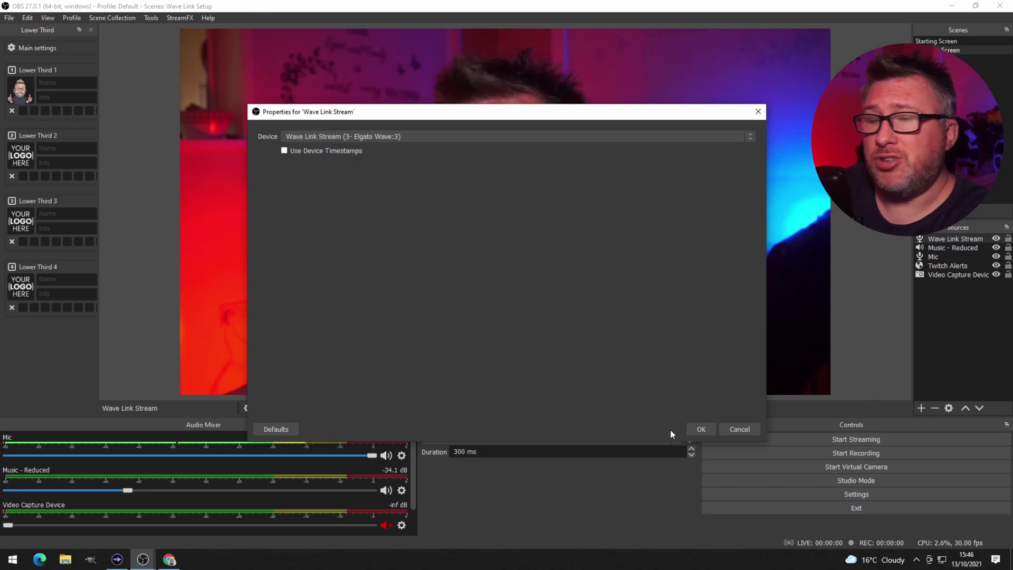
{"action": "left_click", "coordinate": [702, 429]}
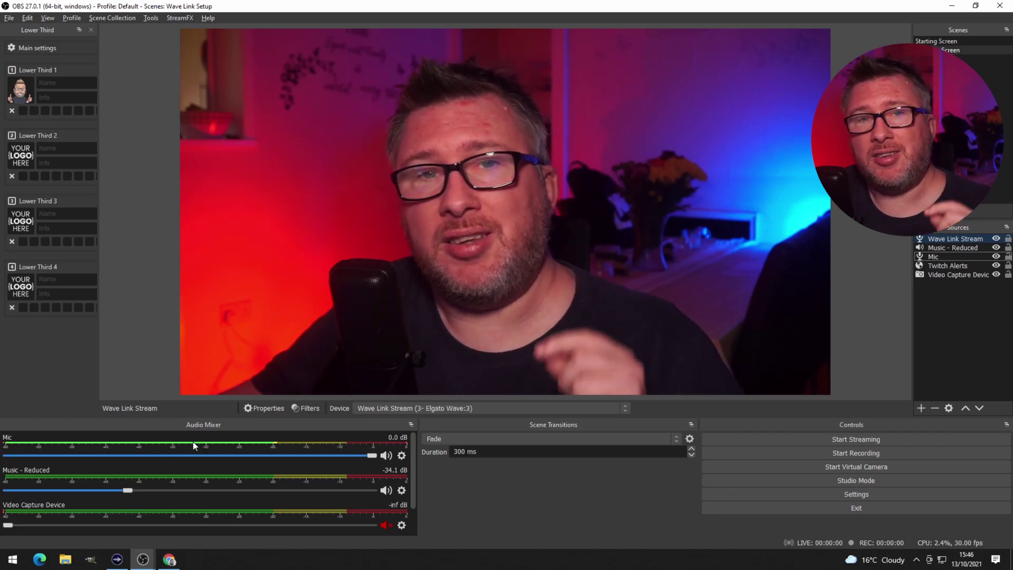
Step: Scroll the audio mixer to Wave Link Stream, then move to Wave Link and Chrome's Elgato downloads page
{"action": "scroll", "coordinate": [194, 447], "scroll_direction": "down", "scroll_amount": 2}
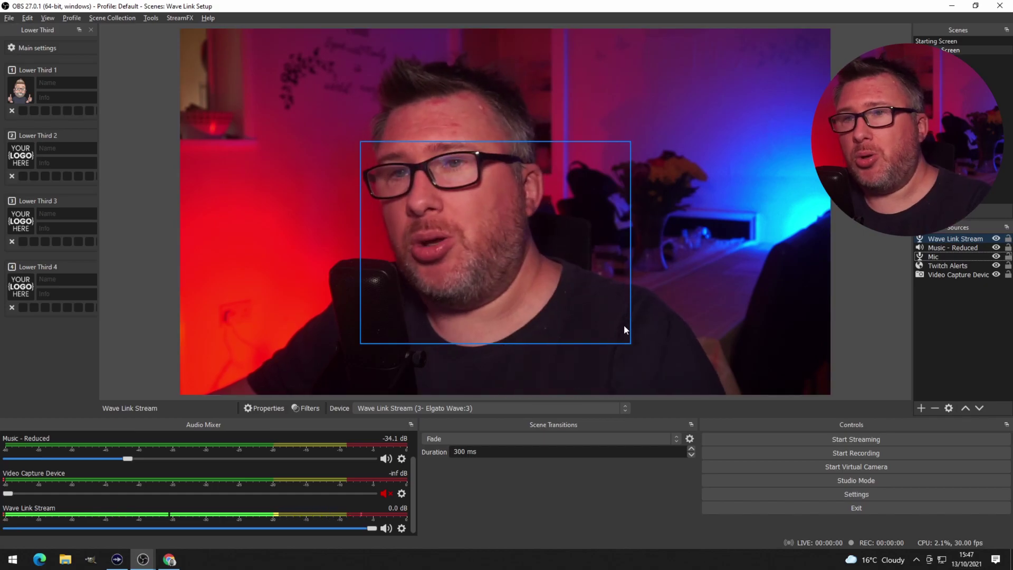
{"action": "key", "text": "alt+Tab"}
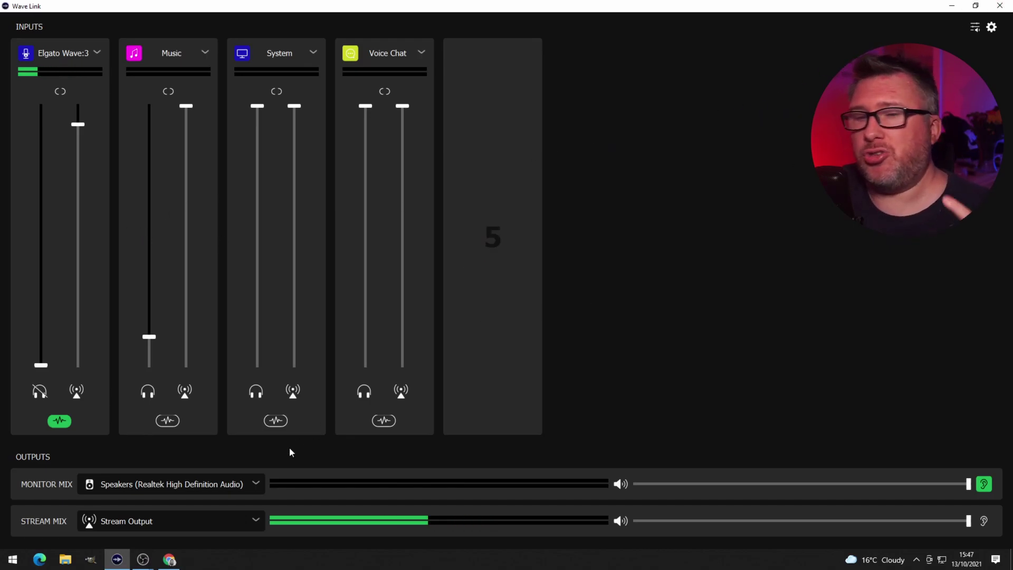
{"action": "left_click", "coordinate": [174, 559]}
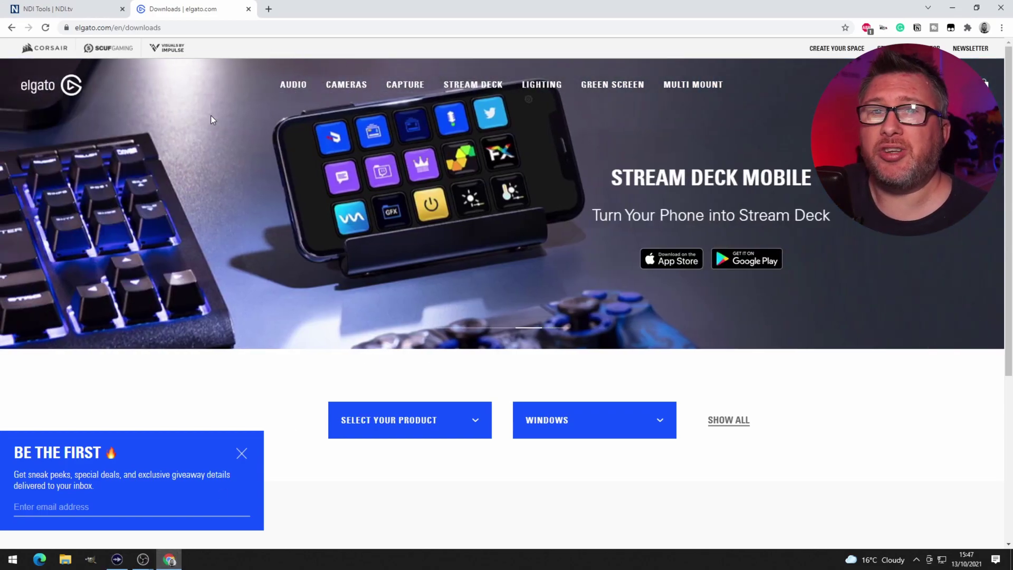
Step: Look over the NDI Tools page's app list, then minimize Chrome back to Wave Link
{"action": "left_click", "coordinate": [66, 8]}
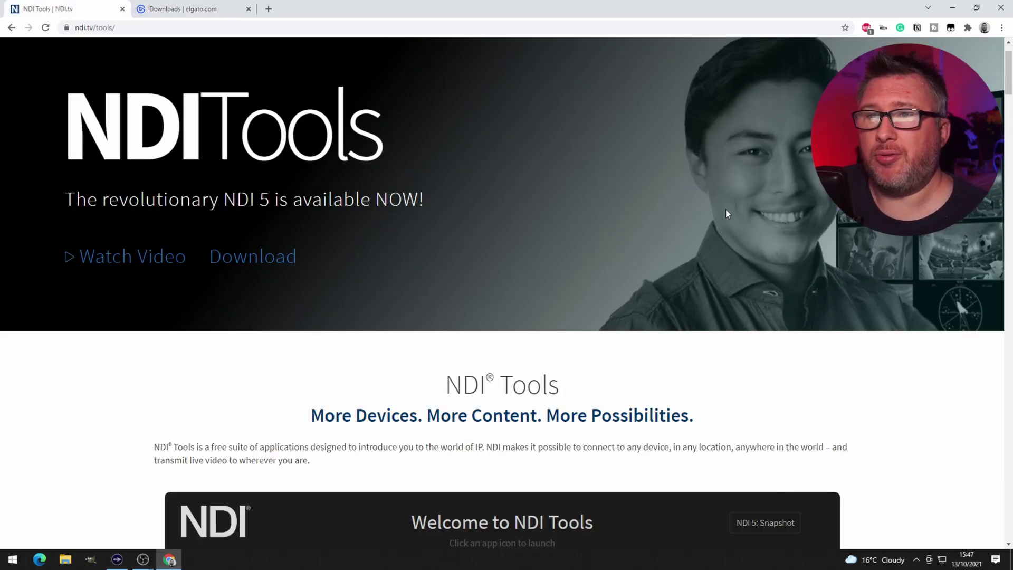
{"action": "scroll", "coordinate": [726, 213], "scroll_direction": "down", "scroll_amount": 6}
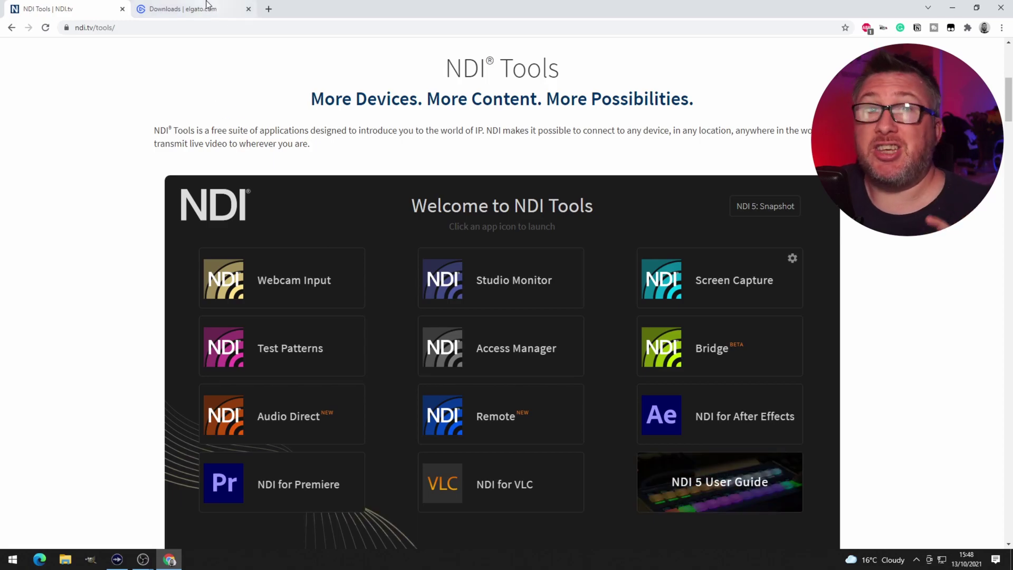
{"action": "left_click", "coordinate": [949, 8]}
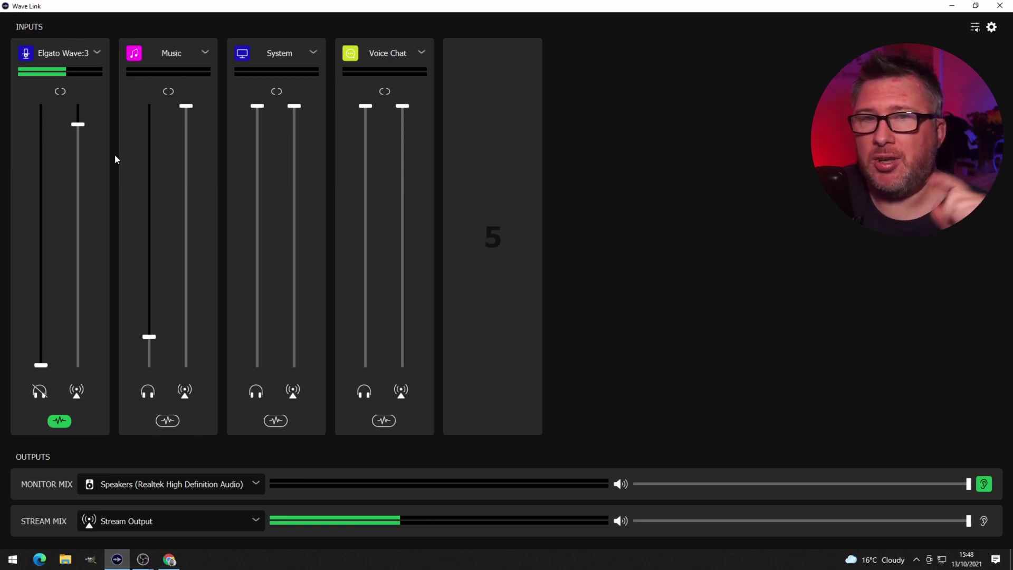
Step: Add the NDI Output plug-in from Fx|Network to the Wave:3 mic's effects
{"action": "left_click", "coordinate": [66, 421]}
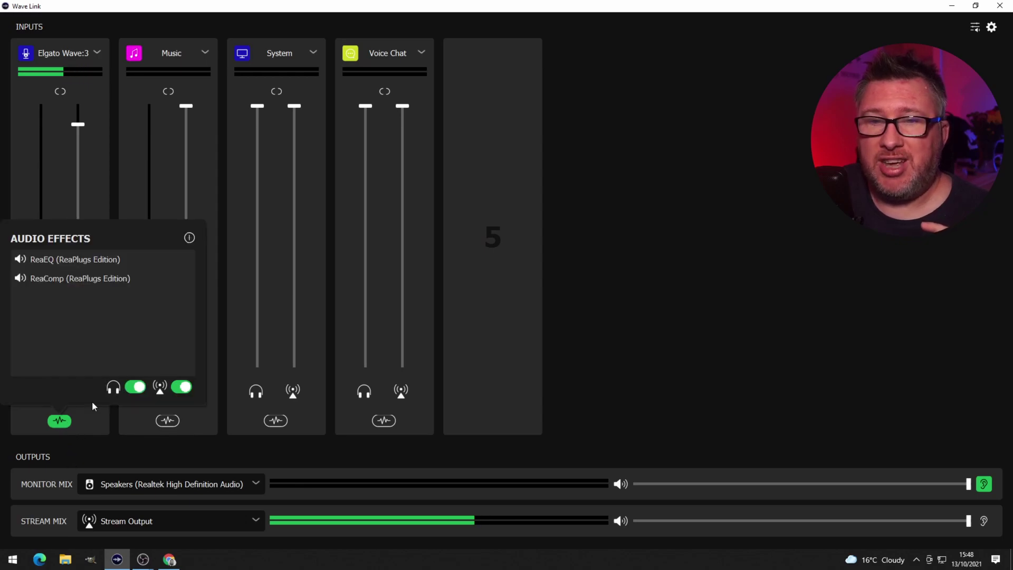
{"action": "left_click", "coordinate": [190, 236]}
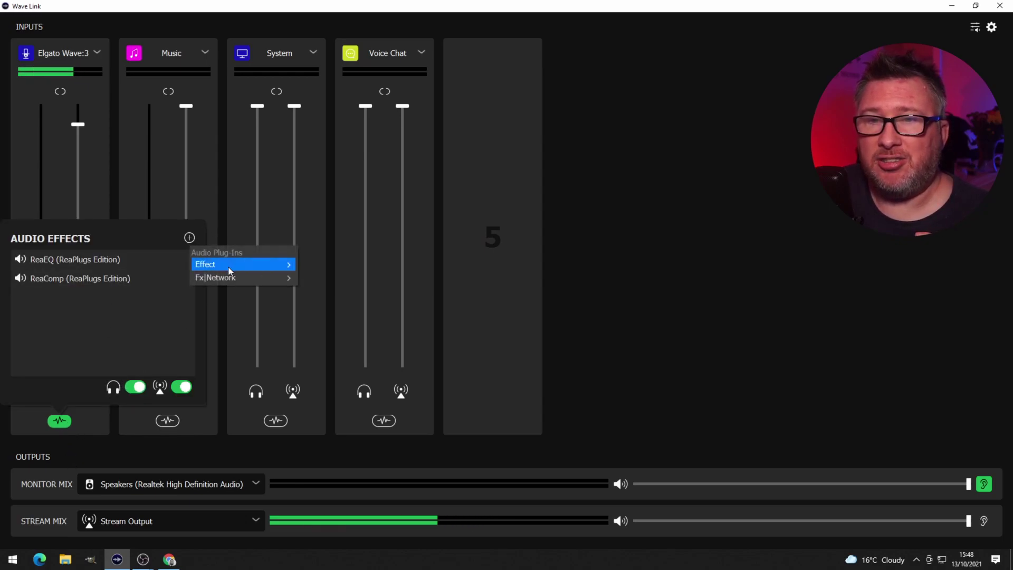
{"action": "mouse_move", "coordinate": [250, 280]}
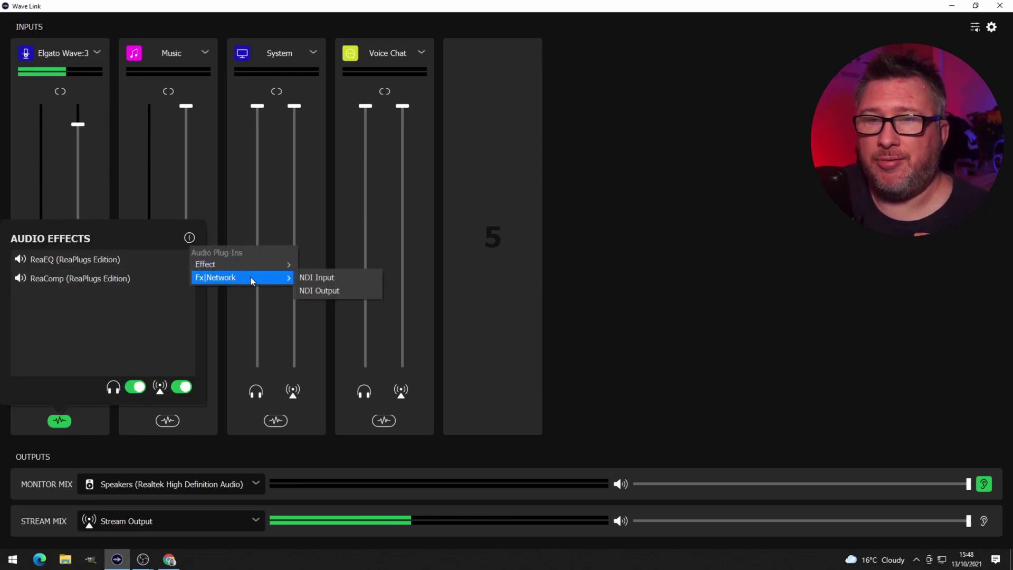
{"action": "left_click", "coordinate": [334, 290]}
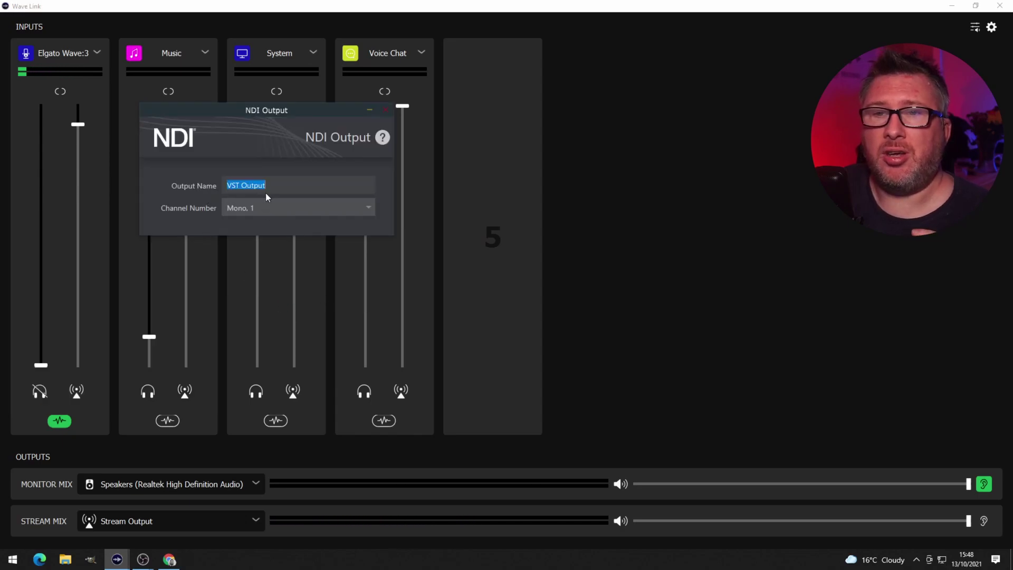
Step: Name the NDI output 'NDI Mic' and set its channel number to Stereo, 1-2
{"action": "type", "text": "Mic"}
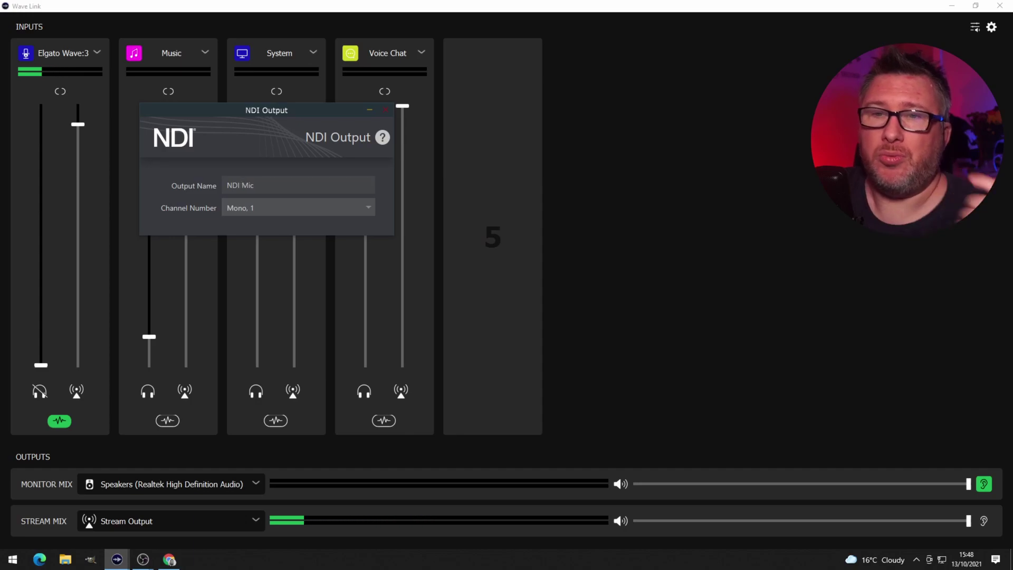
{"action": "left_click", "coordinate": [293, 208]}
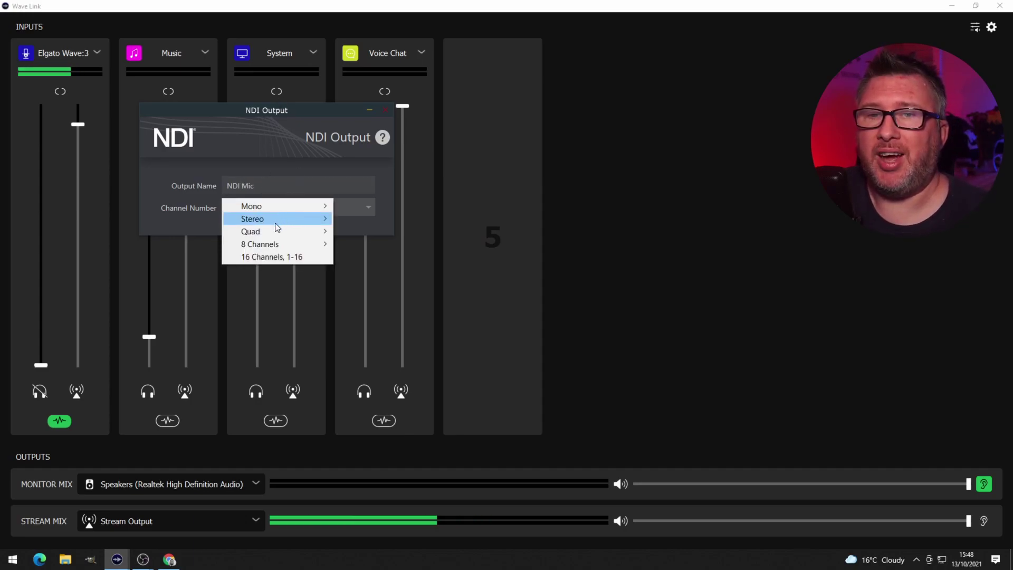
{"action": "mouse_move", "coordinate": [274, 219]}
{"action": "left_click", "coordinate": [378, 225]}
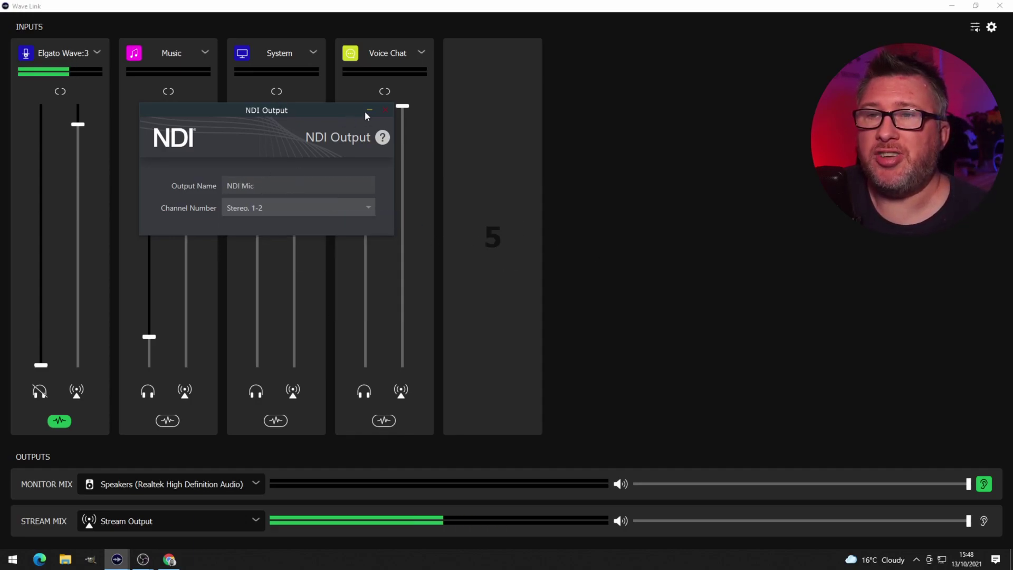
{"action": "left_click", "coordinate": [385, 110]}
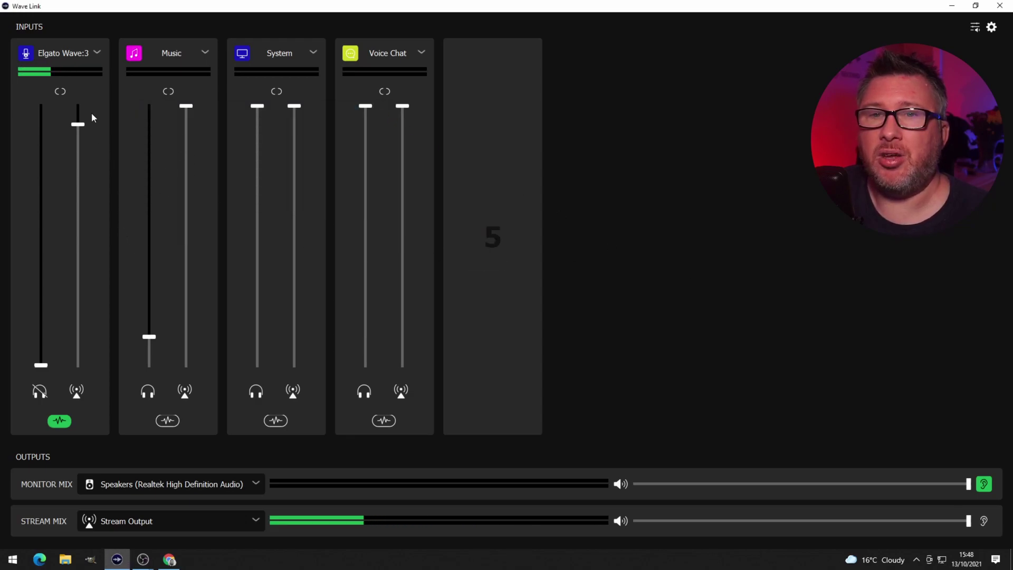
{"action": "left_click", "coordinate": [55, 419]}
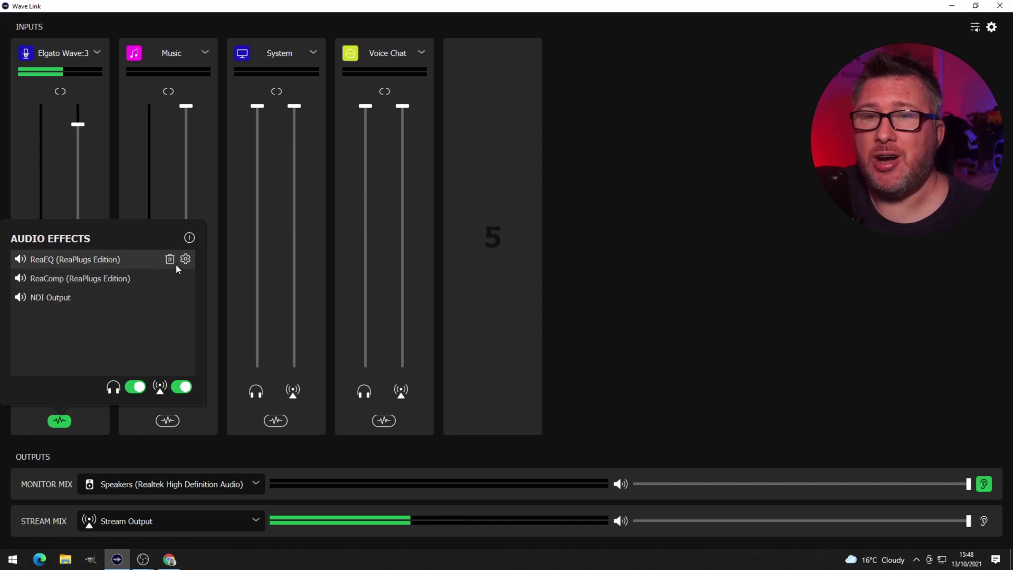
Step: Close the audio effects panel and set NDI Webcam Input's source to NDI Mic
{"action": "left_click", "coordinate": [685, 258]}
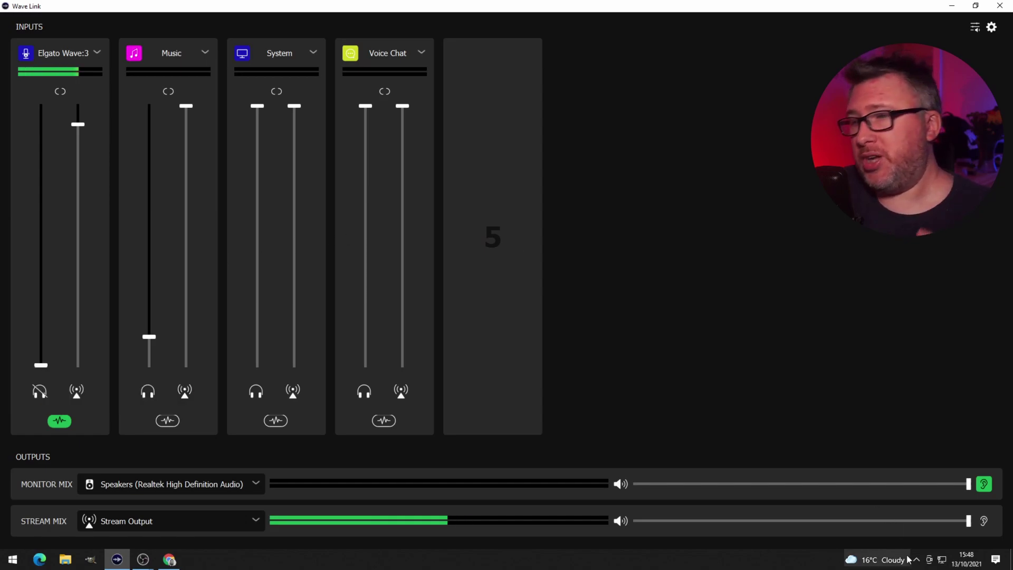
{"action": "left_click", "coordinate": [919, 560]}
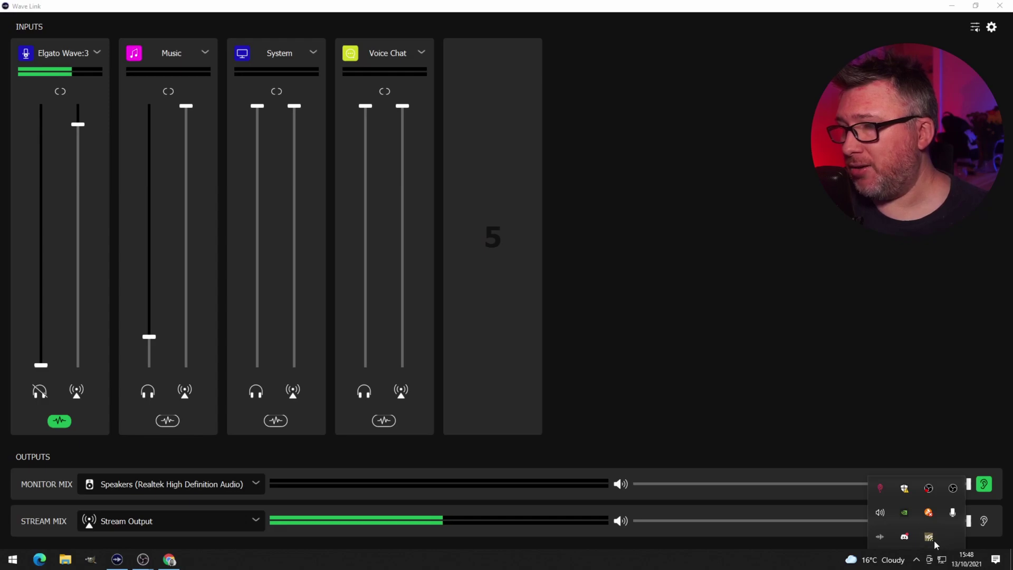
{"action": "right_click", "coordinate": [930, 538]}
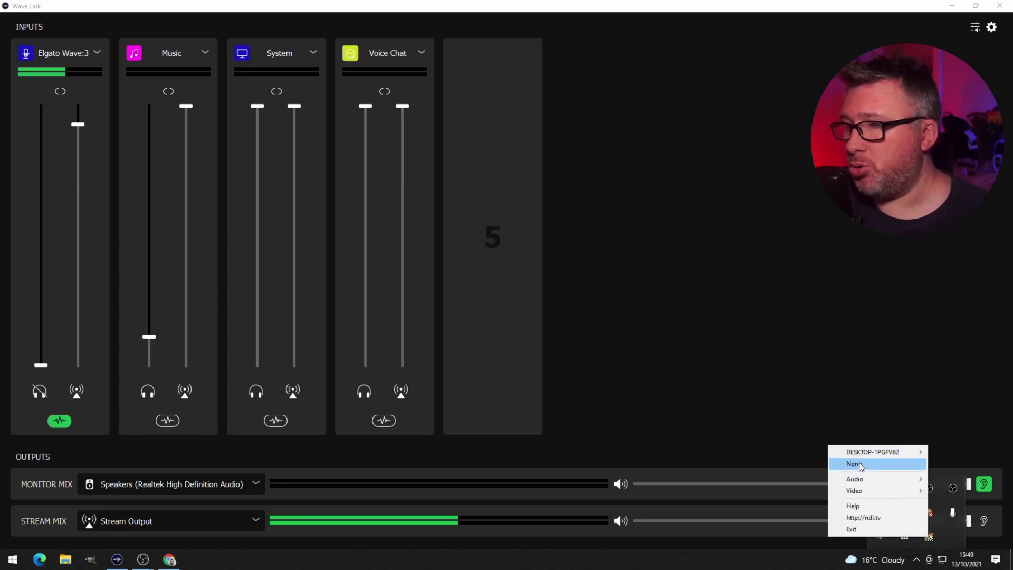
{"action": "mouse_move", "coordinate": [865, 453]}
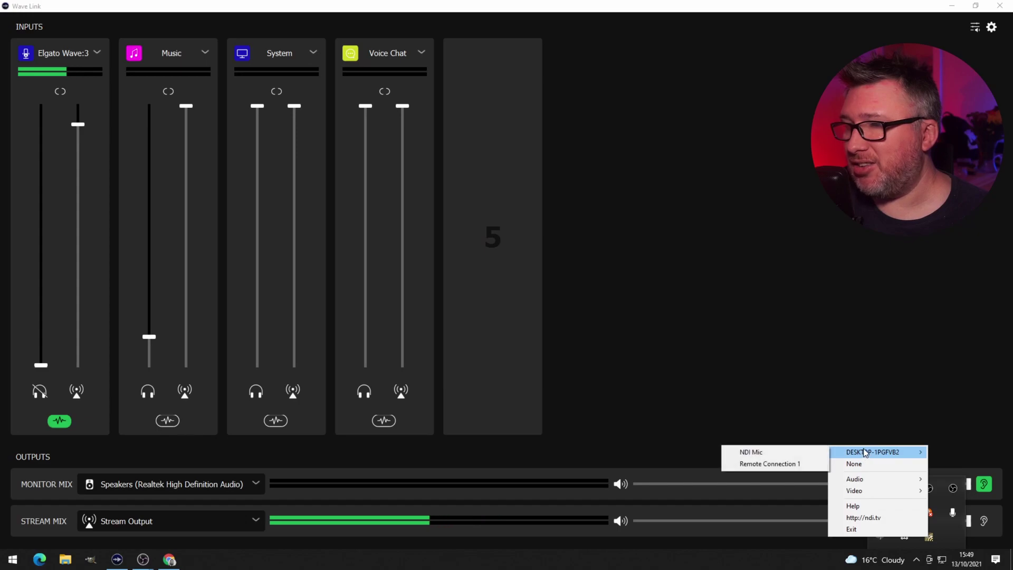
{"action": "left_click", "coordinate": [771, 455]}
Step: Verify DESKTOP-1PGFVB2 and the Audio submenu in the NDI Webcam Input menu, then bring OBS Studio forward
{"action": "left_click", "coordinate": [917, 561]}
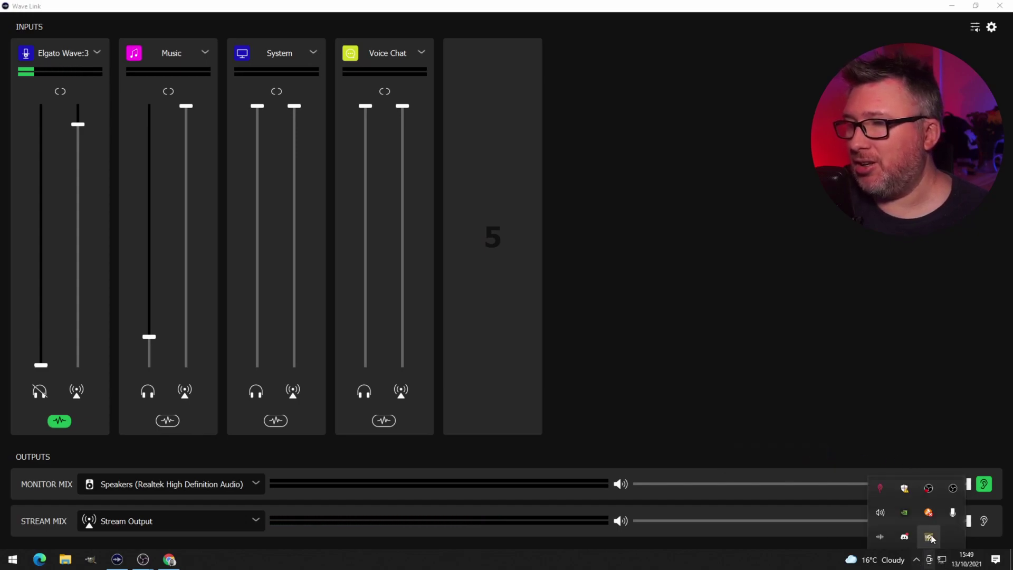
{"action": "right_click", "coordinate": [928, 539]}
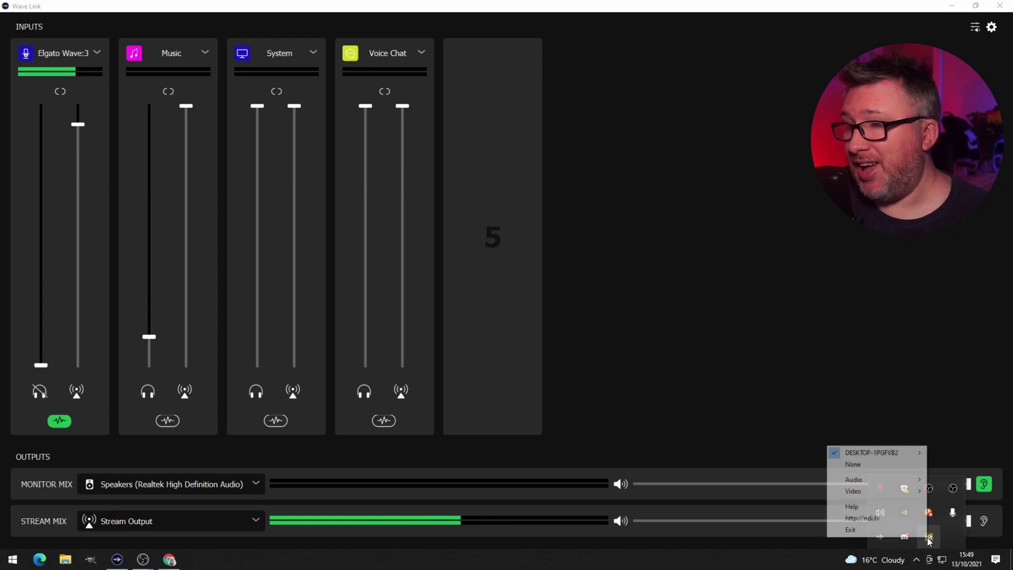
{"action": "mouse_move", "coordinate": [894, 455]}
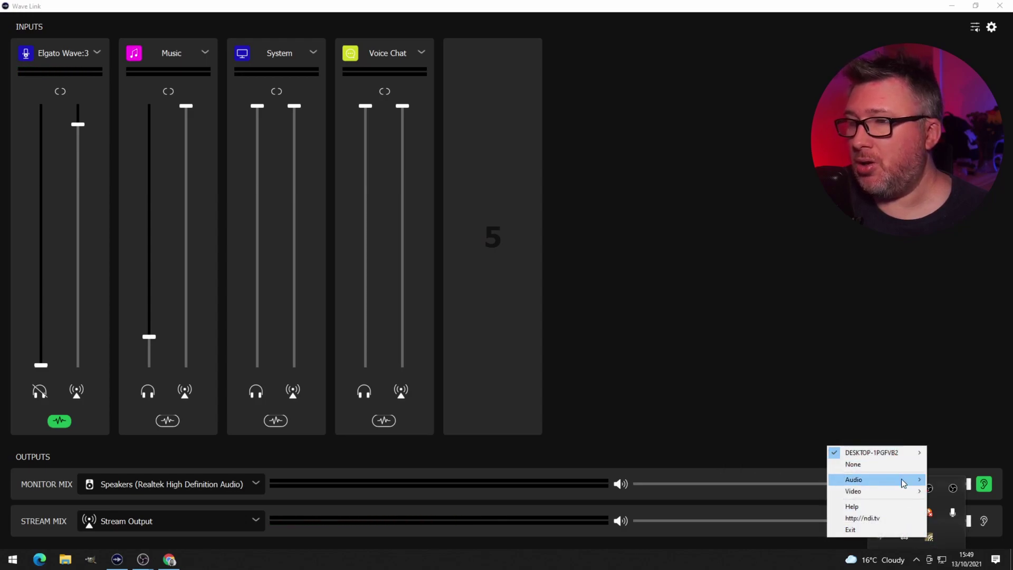
{"action": "mouse_move", "coordinate": [903, 481]}
{"action": "left_click", "coordinate": [905, 290]}
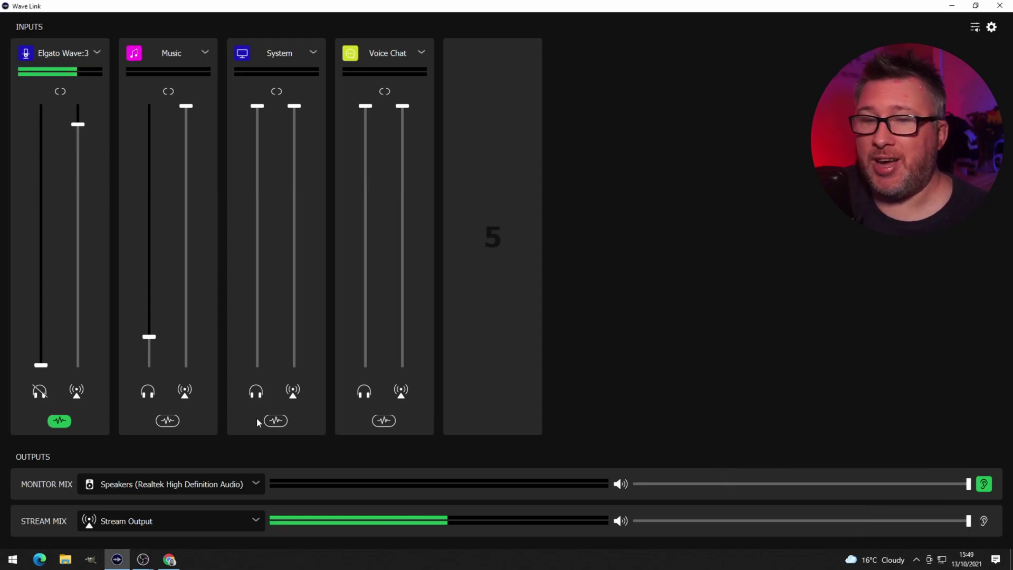
{"action": "mouse_move", "coordinate": [138, 560]}
{"action": "left_click", "coordinate": [213, 494]}
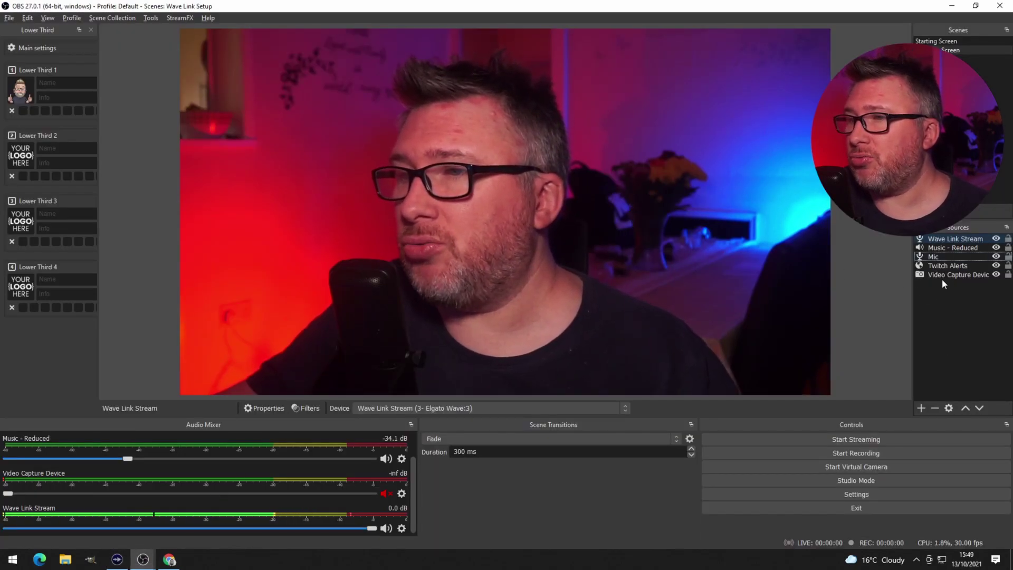
Step: Remove the Wave Link Stream source from OBS Studio
{"action": "right_click", "coordinate": [947, 240]}
{"action": "left_click", "coordinate": [898, 370]}
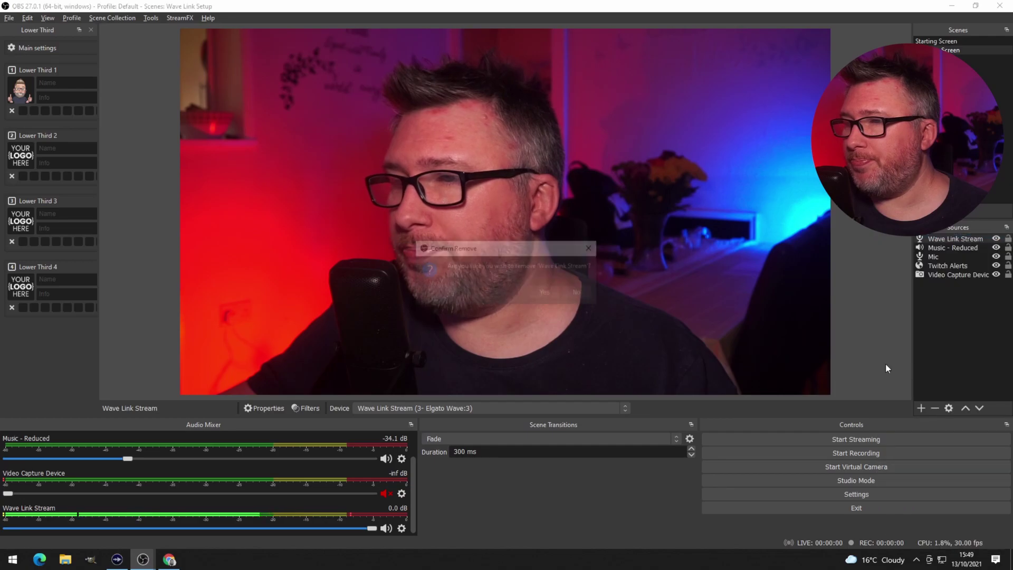
{"action": "left_click", "coordinate": [545, 290]}
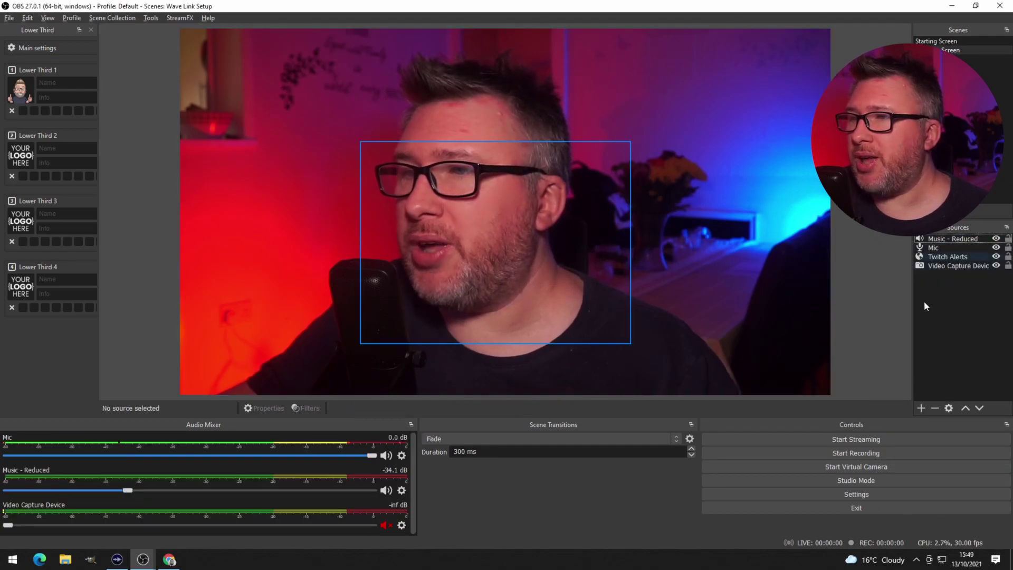
Step: Add an Audio Input Capture source named 'NDI MIC' using the Line (NewTek NDI Audio) device
{"action": "left_click", "coordinate": [921, 408]}
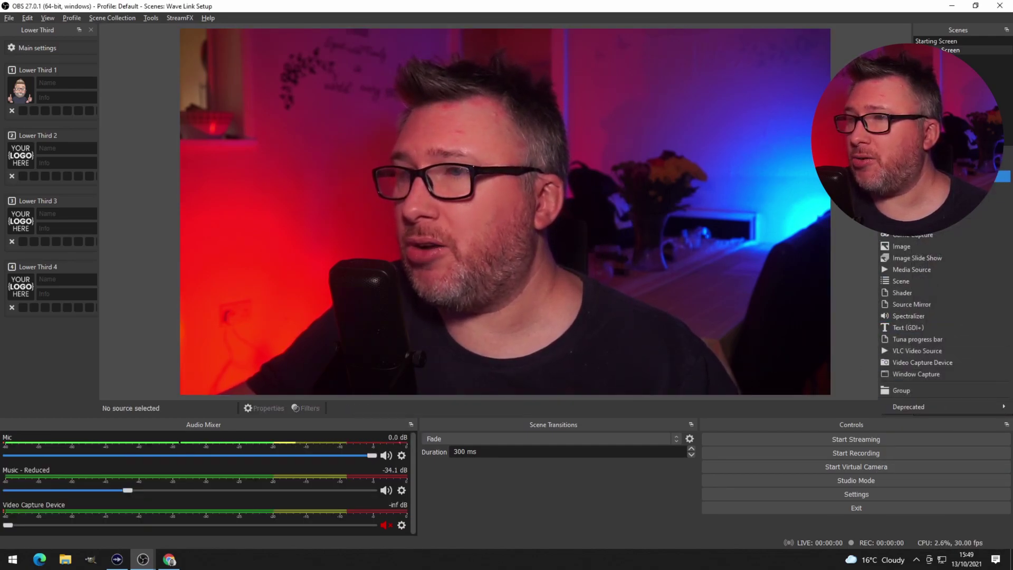
{"action": "left_click", "coordinate": [913, 177]}
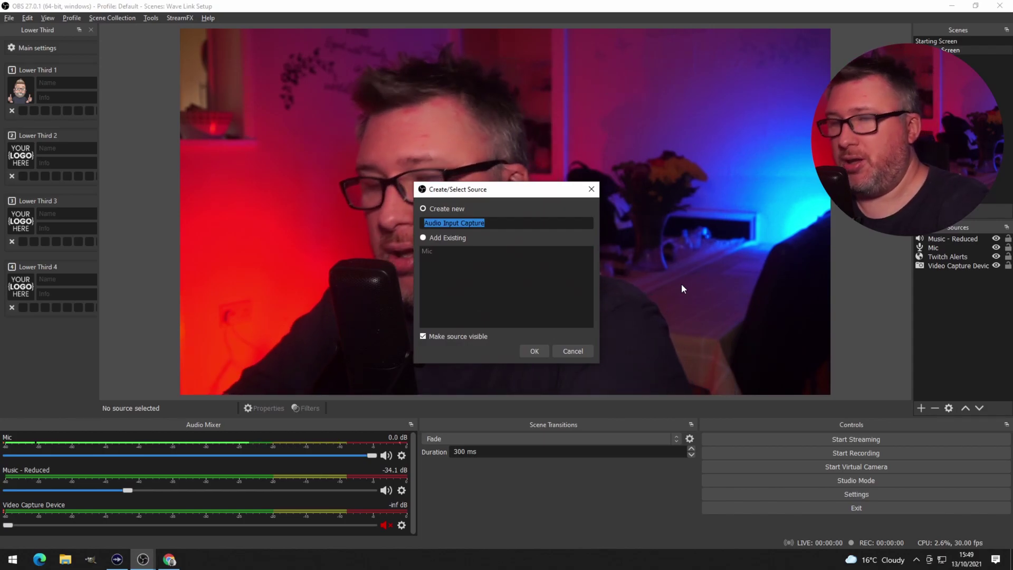
{"action": "type", "text": "NDI MIC"}
{"action": "key", "text": "Return"}
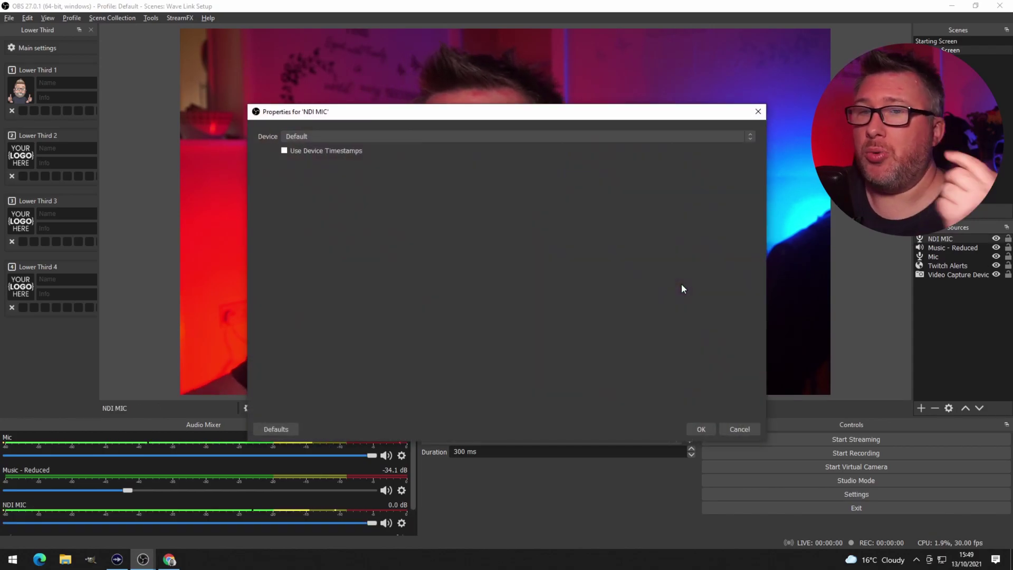
{"action": "left_click", "coordinate": [520, 138]}
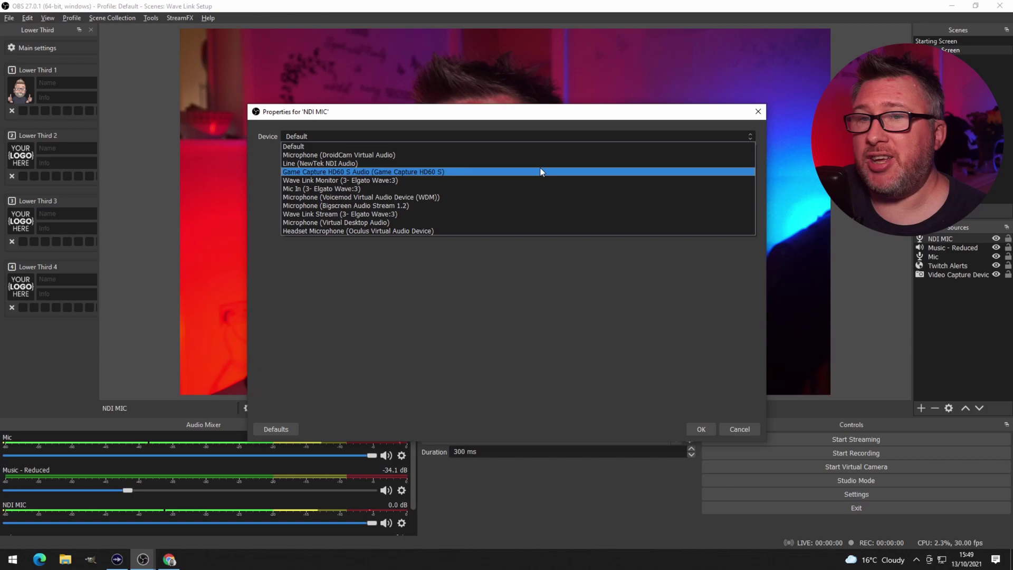
{"action": "left_click", "coordinate": [309, 164]}
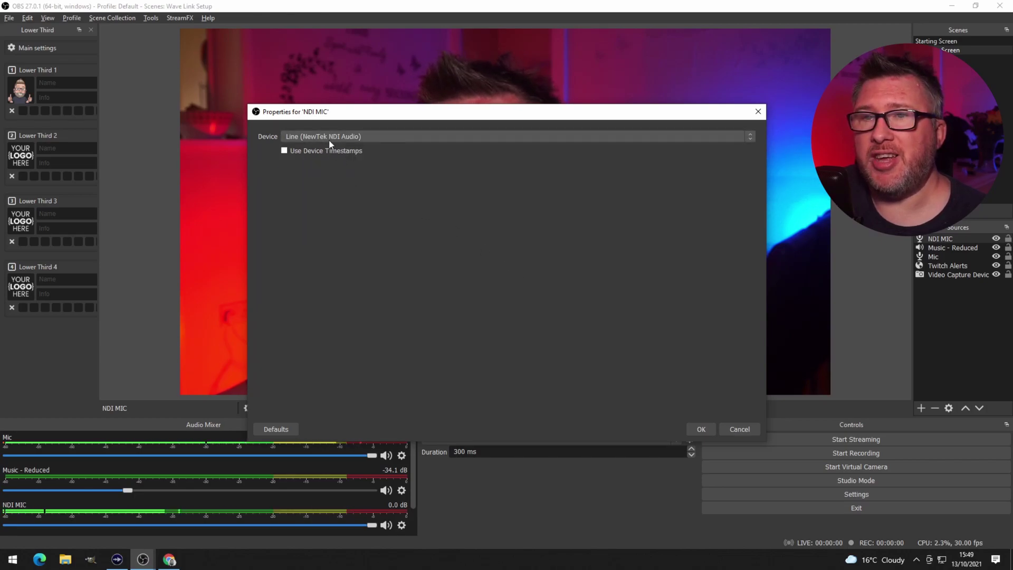
Step: Save the NDI MIC source settings and glance at Wave Link before returning to OBS
{"action": "left_click", "coordinate": [700, 429]}
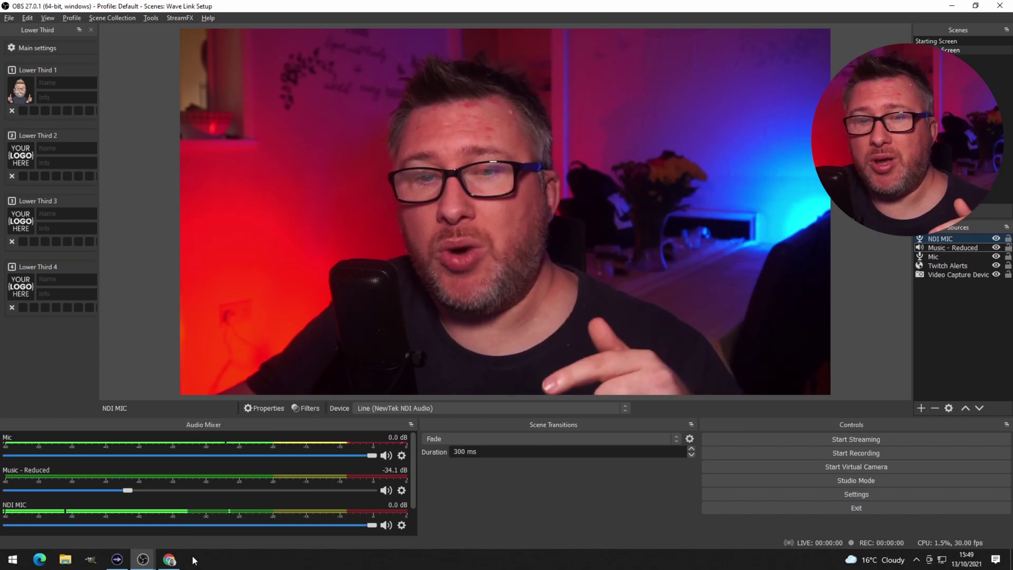
{"action": "mouse_move", "coordinate": [142, 562]}
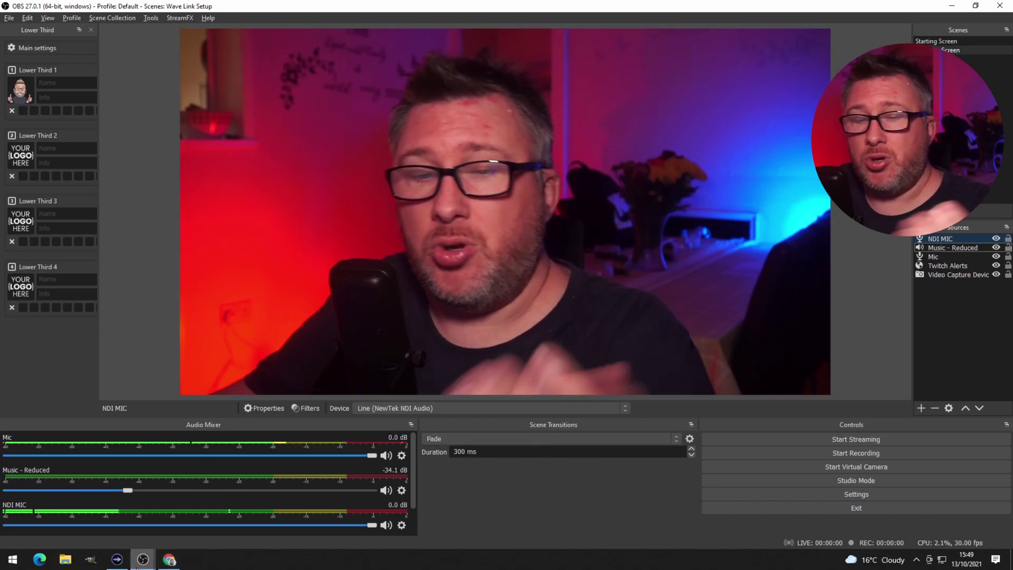
{"action": "key", "text": "alt+Tab"}
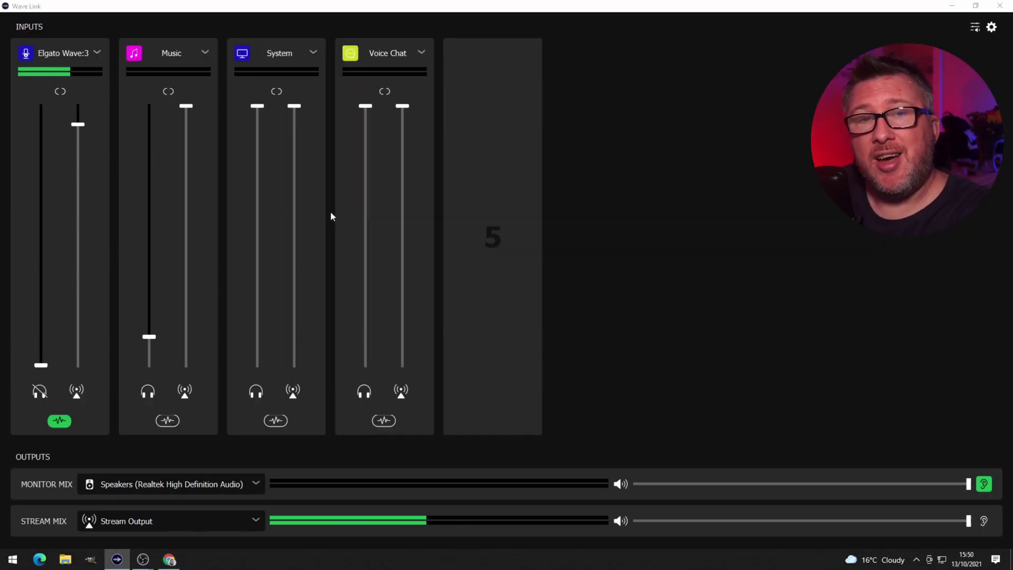
{"action": "key", "text": "alt+Tab"}
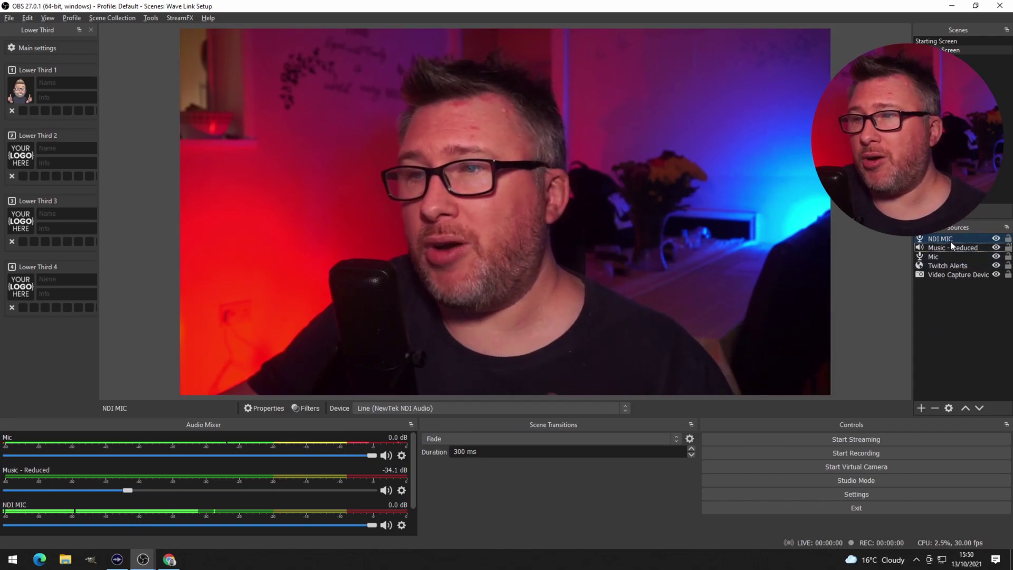
Step: Select the Mic source in Sources and bring up its context menu
{"action": "left_click", "coordinate": [951, 257]}
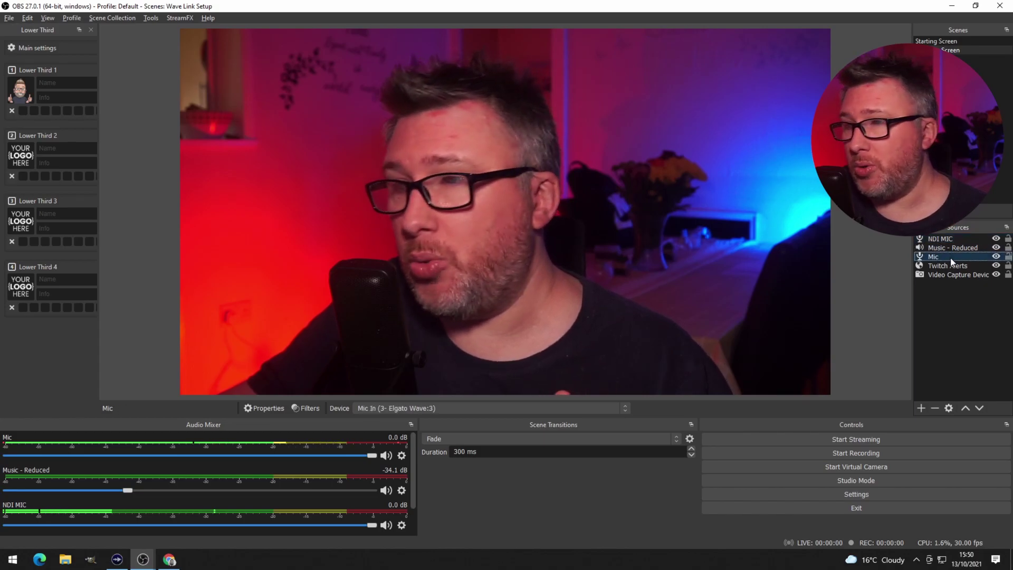
{"action": "right_click", "coordinate": [951, 258]}
{"action": "left_click", "coordinate": [961, 355]}
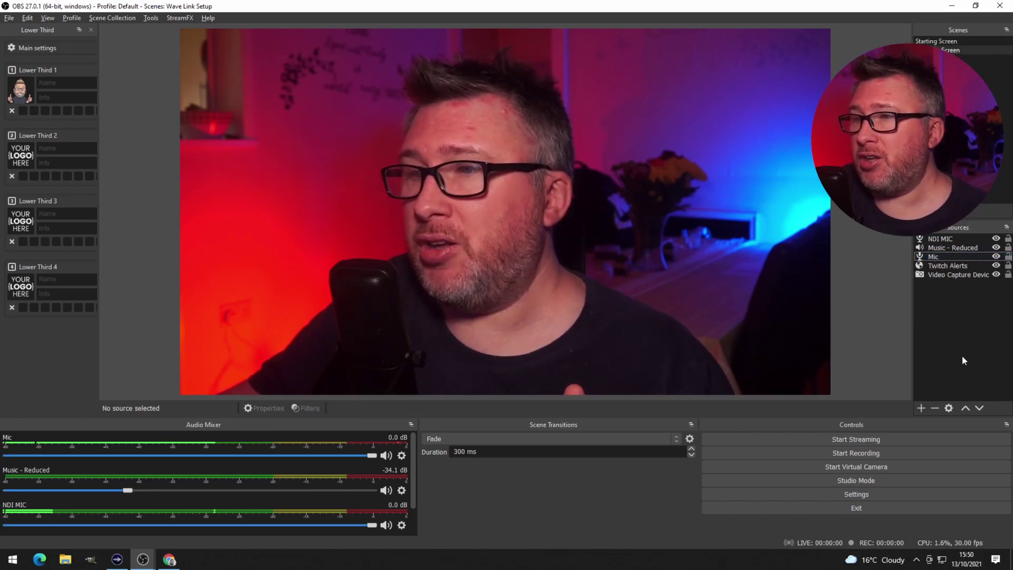
{"action": "left_click", "coordinate": [948, 257]}
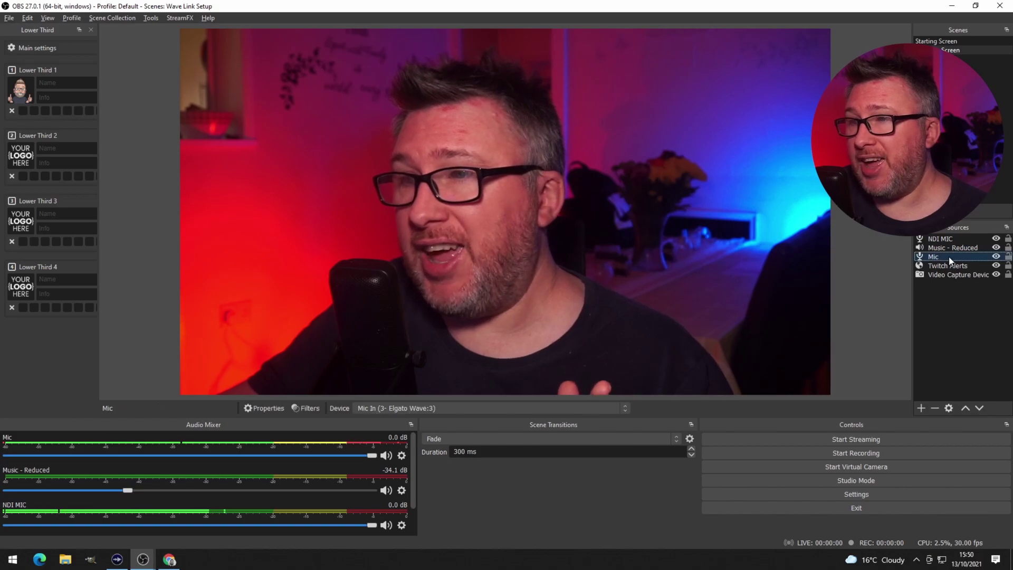
{"action": "right_click", "coordinate": [949, 256]}
Step: Review the Mic source's Noise Suppression filter in its Filters window, then close it
{"action": "left_click", "coordinate": [942, 542]}
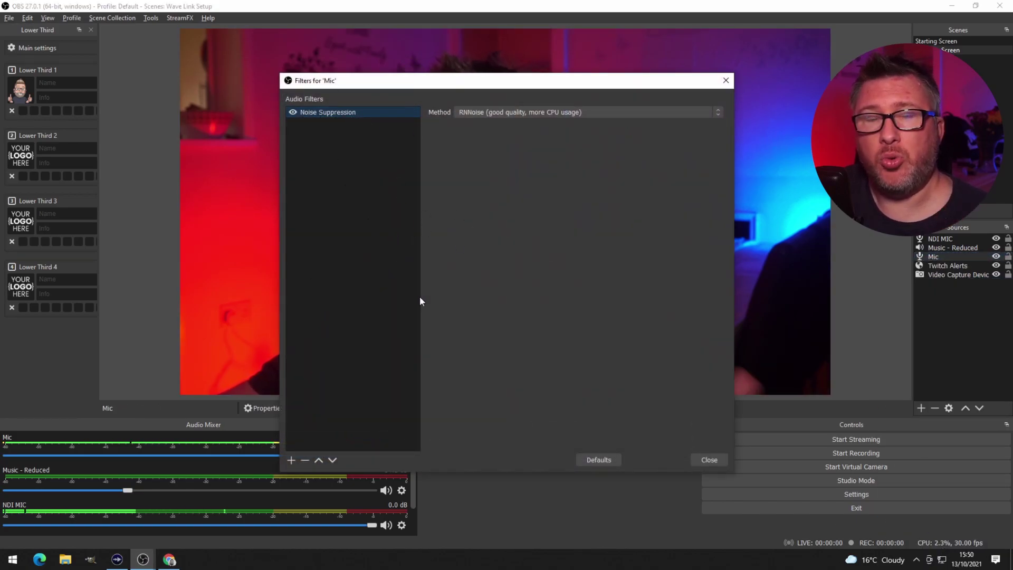
{"action": "left_click", "coordinate": [708, 460]}
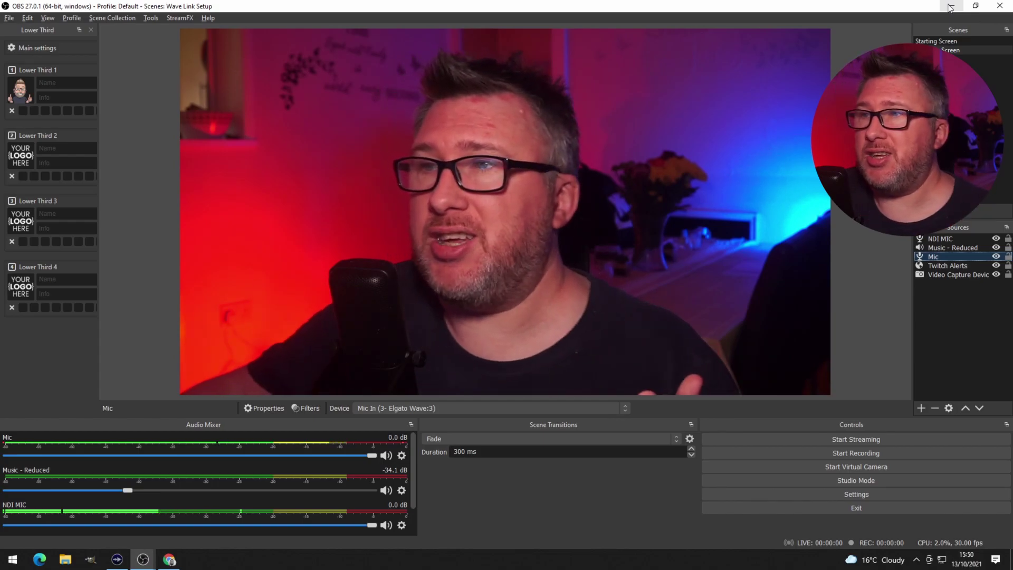
{"action": "left_click", "coordinate": [949, 7]}
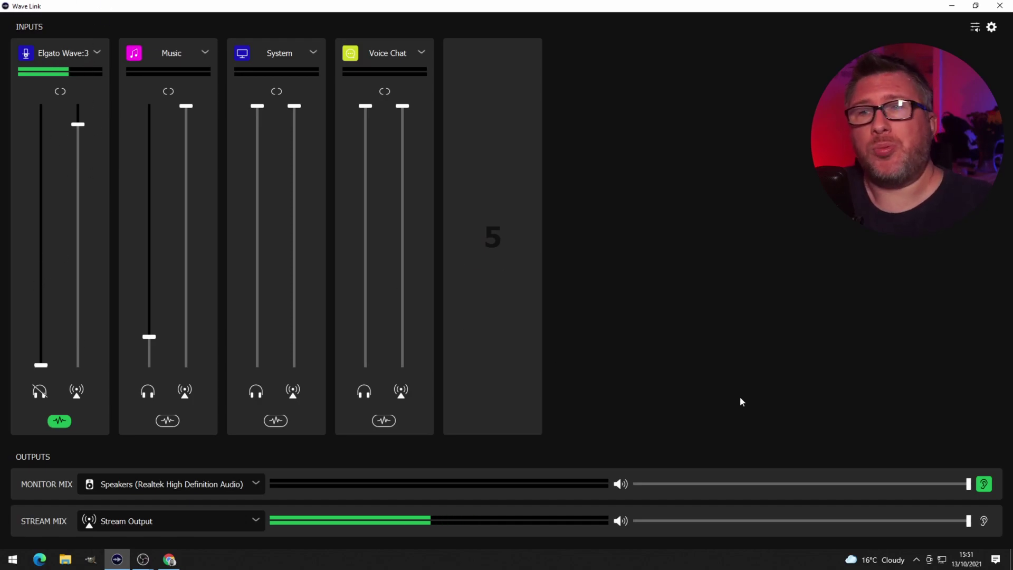
{"action": "left_click", "coordinate": [949, 7]}
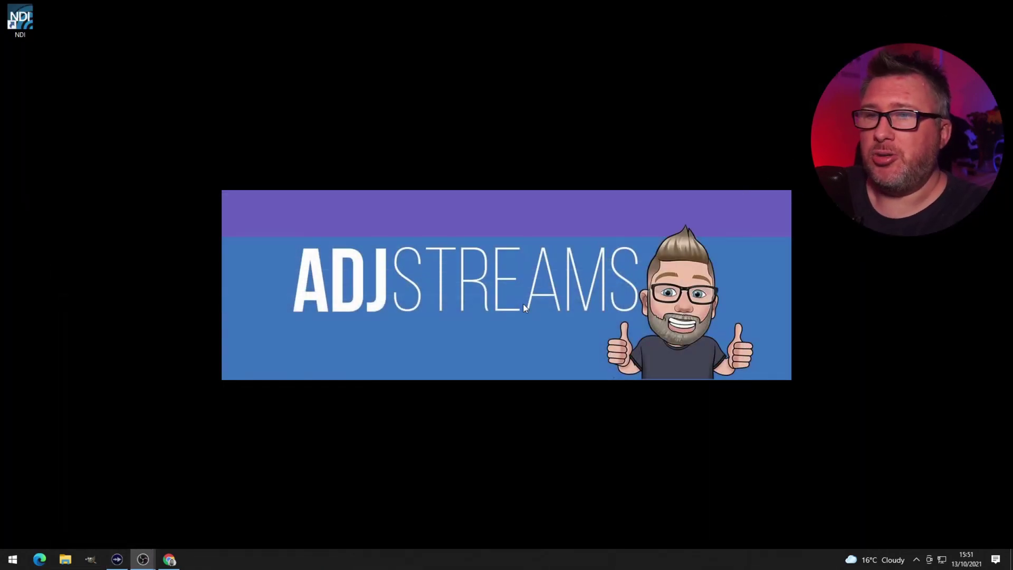
{"action": "key", "text": "alt+Tab"}
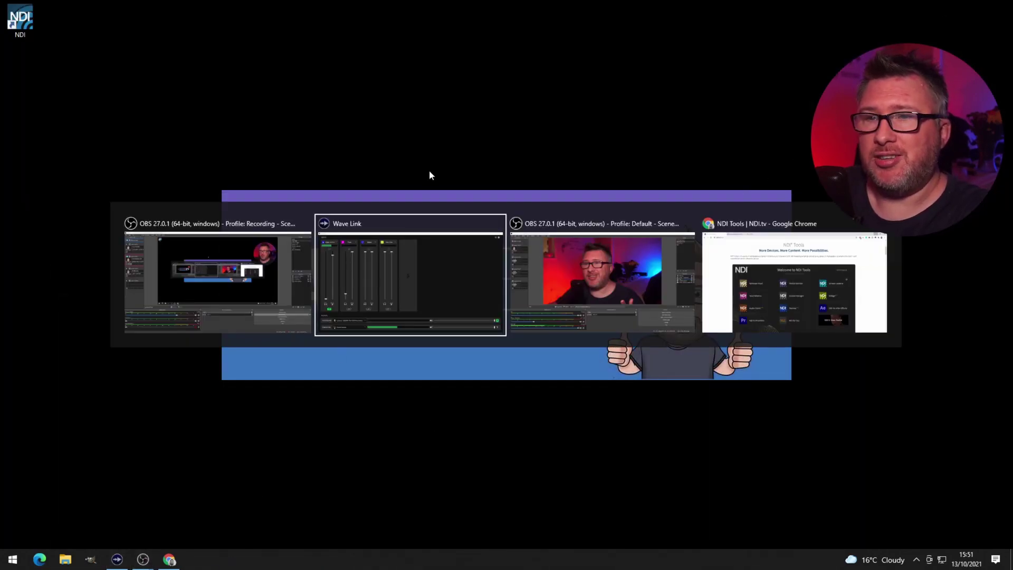
{"action": "left_click", "coordinate": [584, 285]}
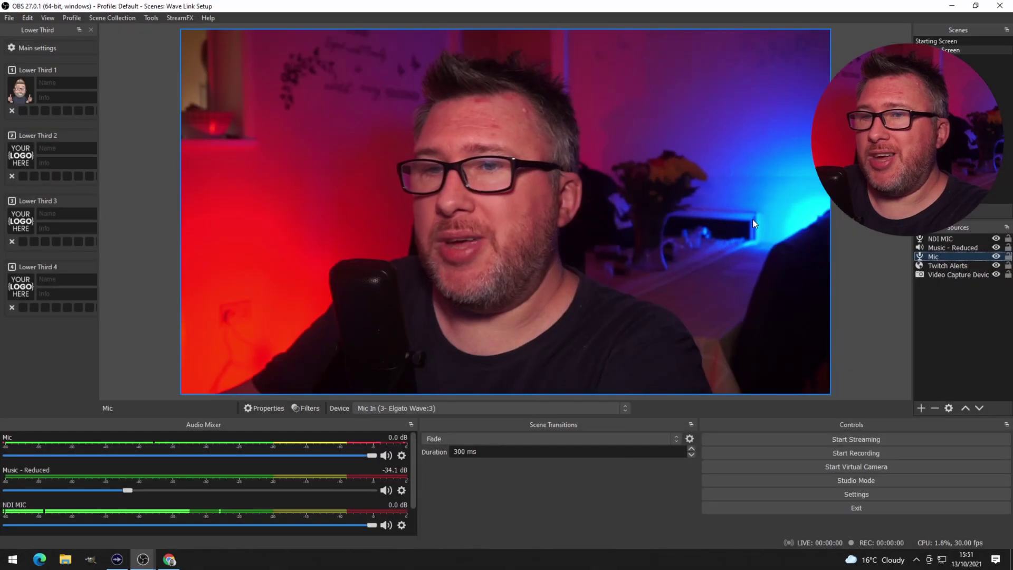
{"action": "right_click", "coordinate": [951, 261]}
{"action": "left_click", "coordinate": [949, 327]}
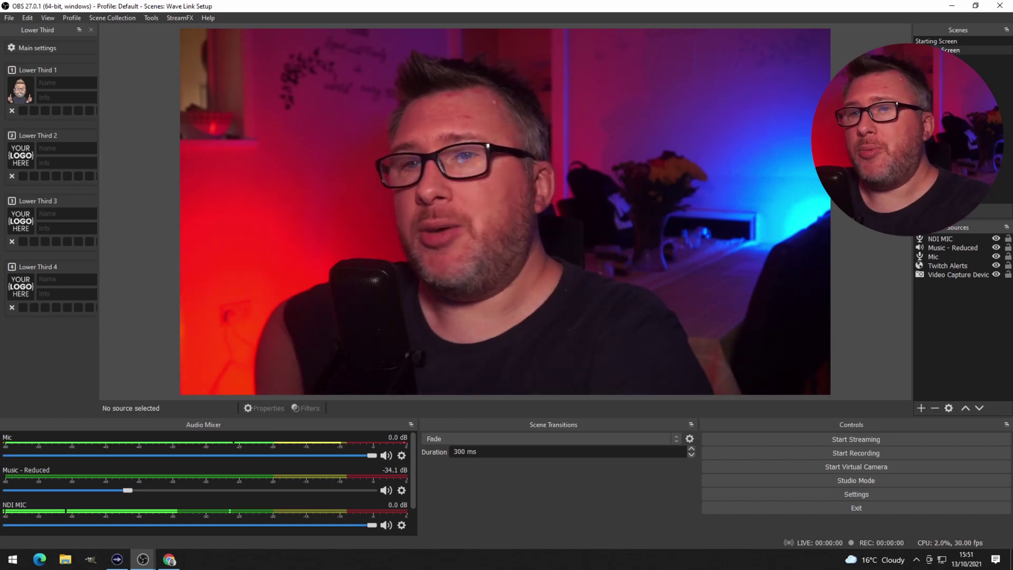
{"action": "key", "text": "alt+Tab"}
{"action": "key", "text": "alt+Tab"}
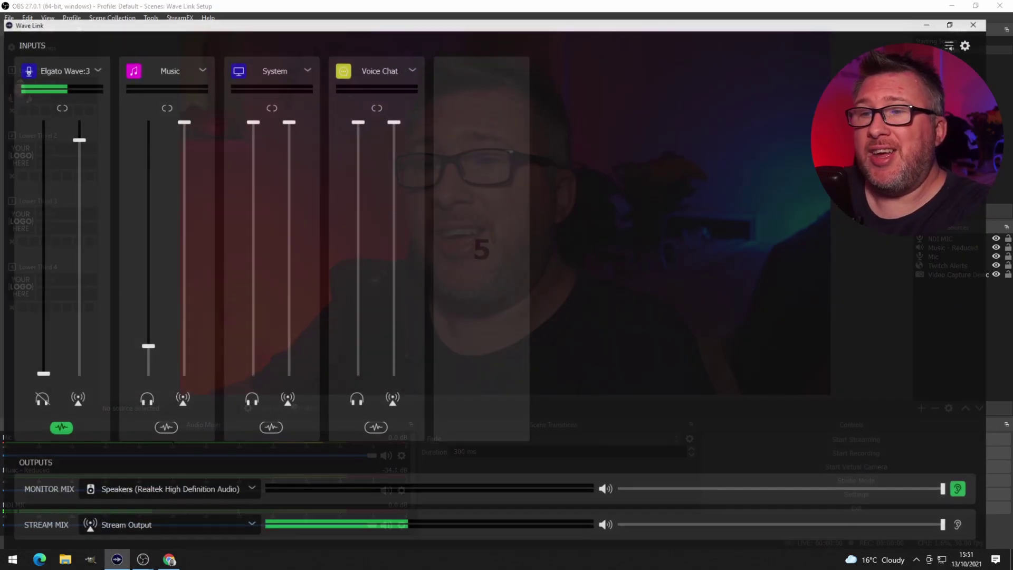